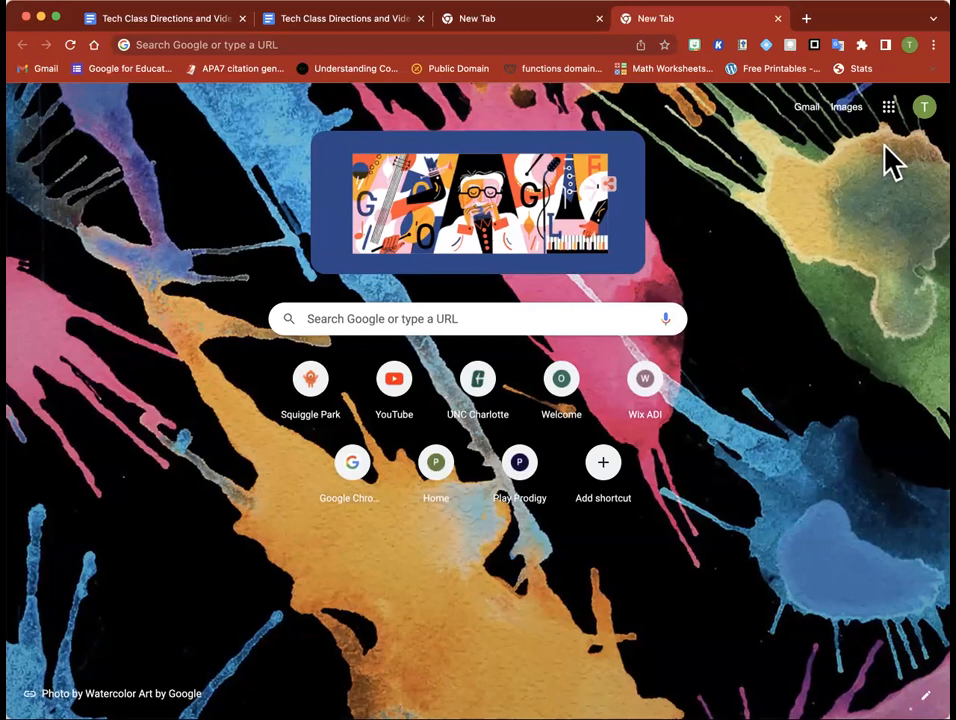
Step: Open Google Docs from the Google apps list and create a blank document
click(889, 110)
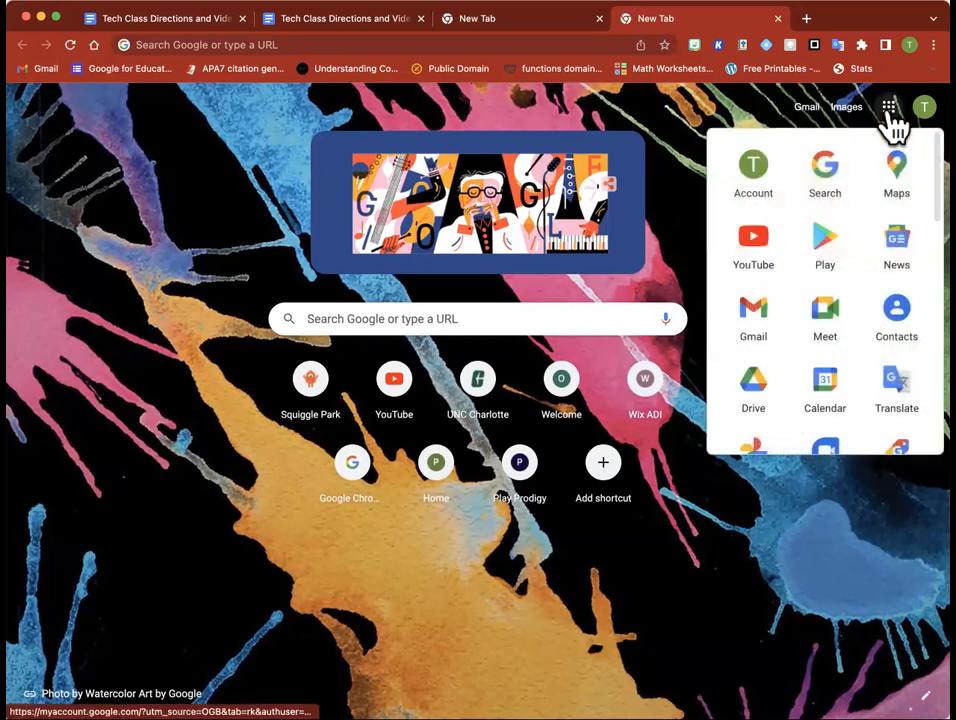
scroll(818, 280, down, 3)
scroll(815, 284, down, 3)
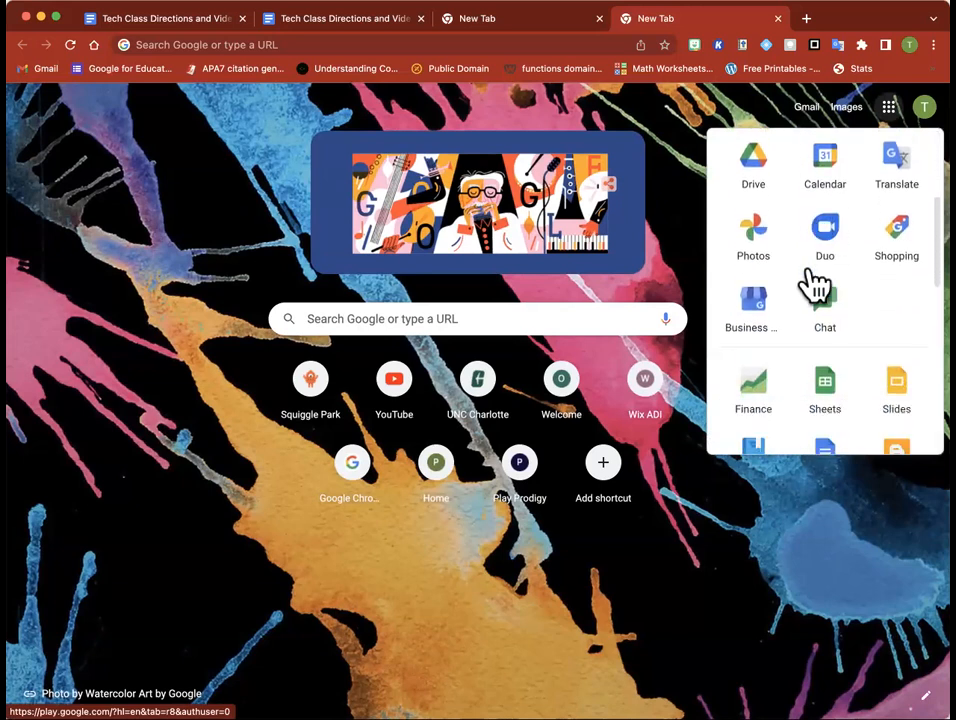
click(826, 328)
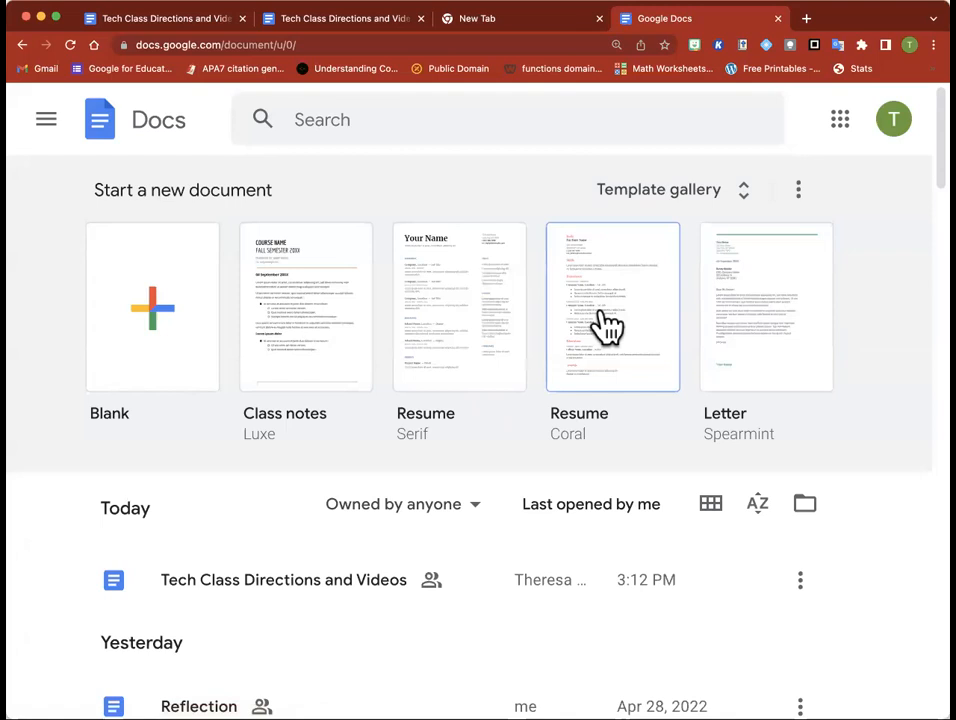
click(170, 393)
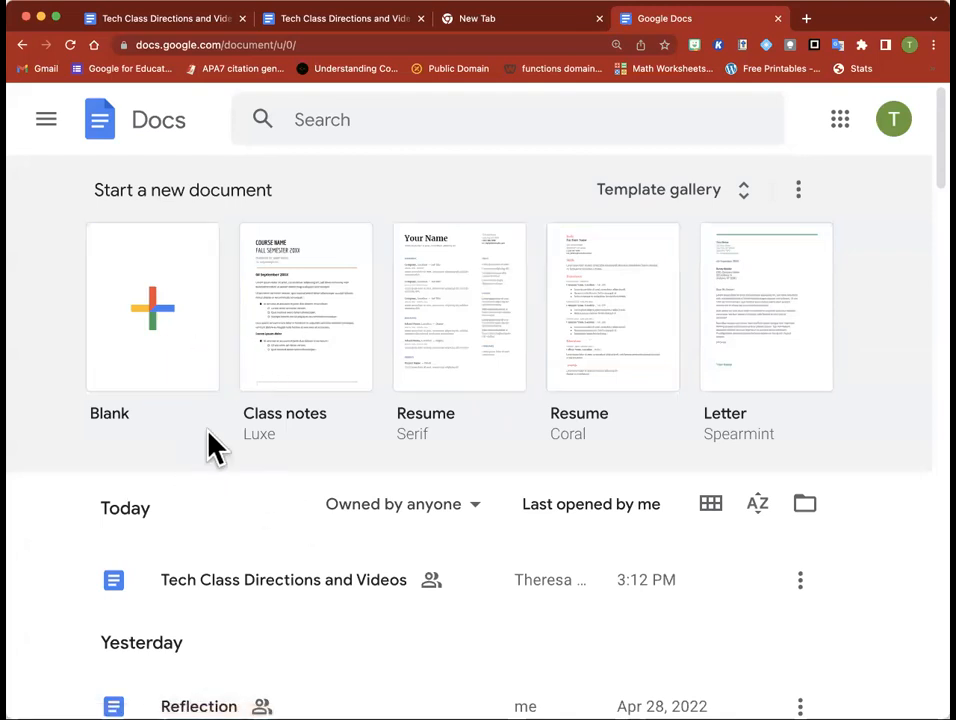
click(158, 320)
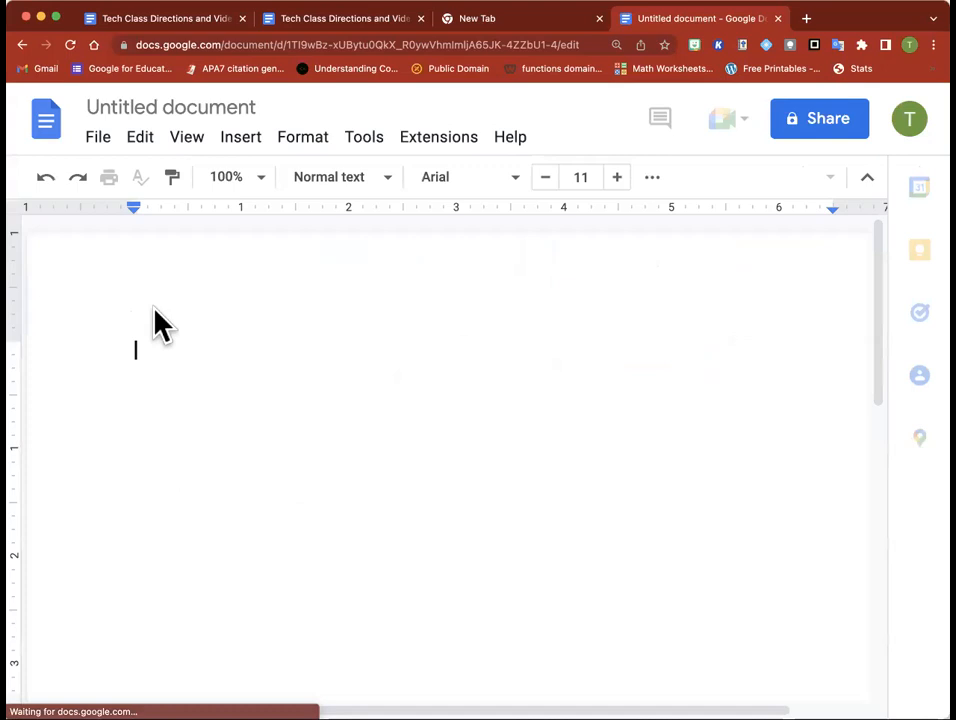
Step: Rename the document as Tables and return to the document body
click(153, 106)
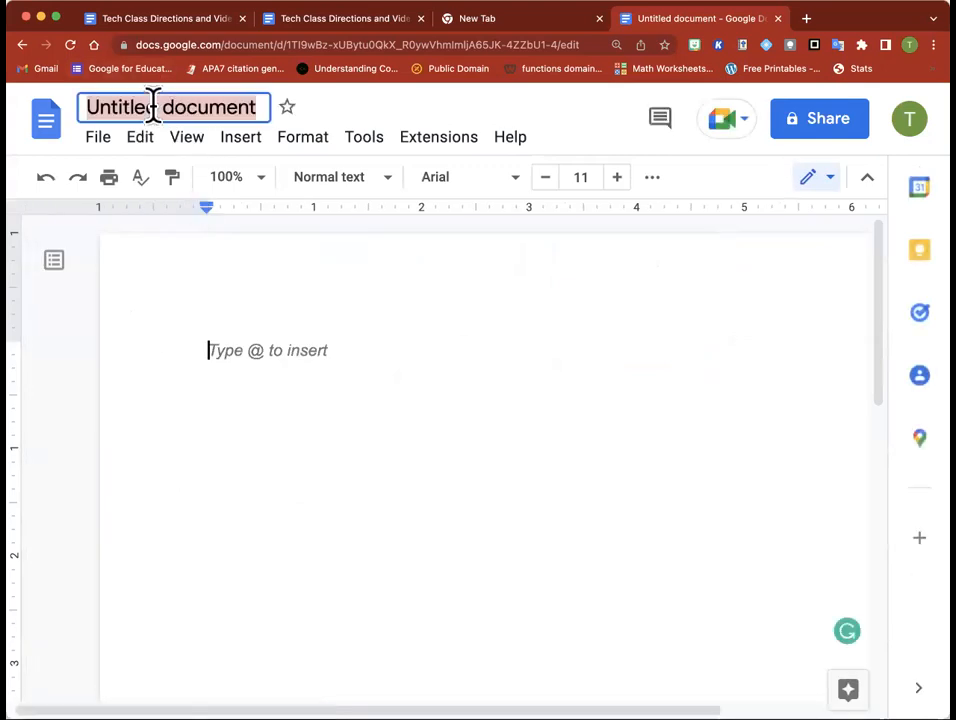
text(Tables)
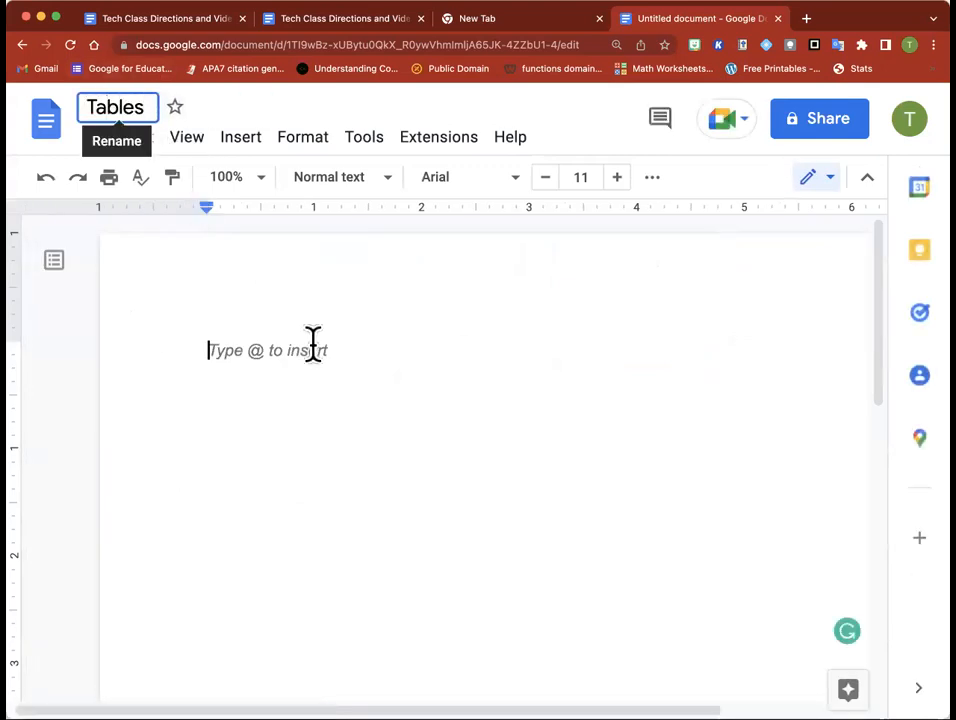
click(286, 348)
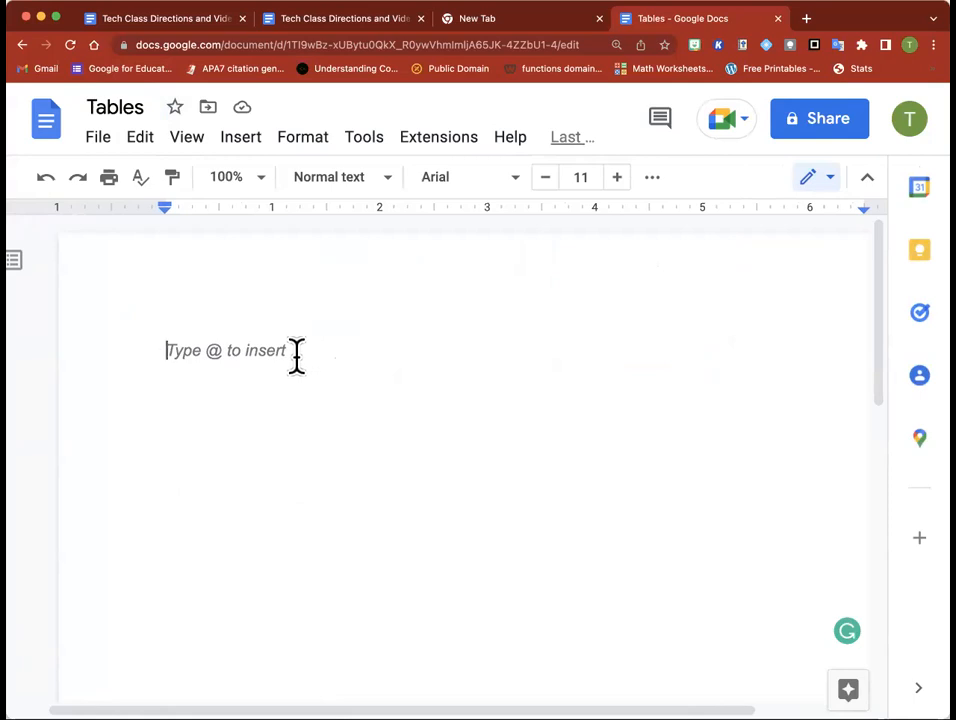
Step: Insert a table with four columns and eight rows (4 x 8) in the empty document
click(240, 140)
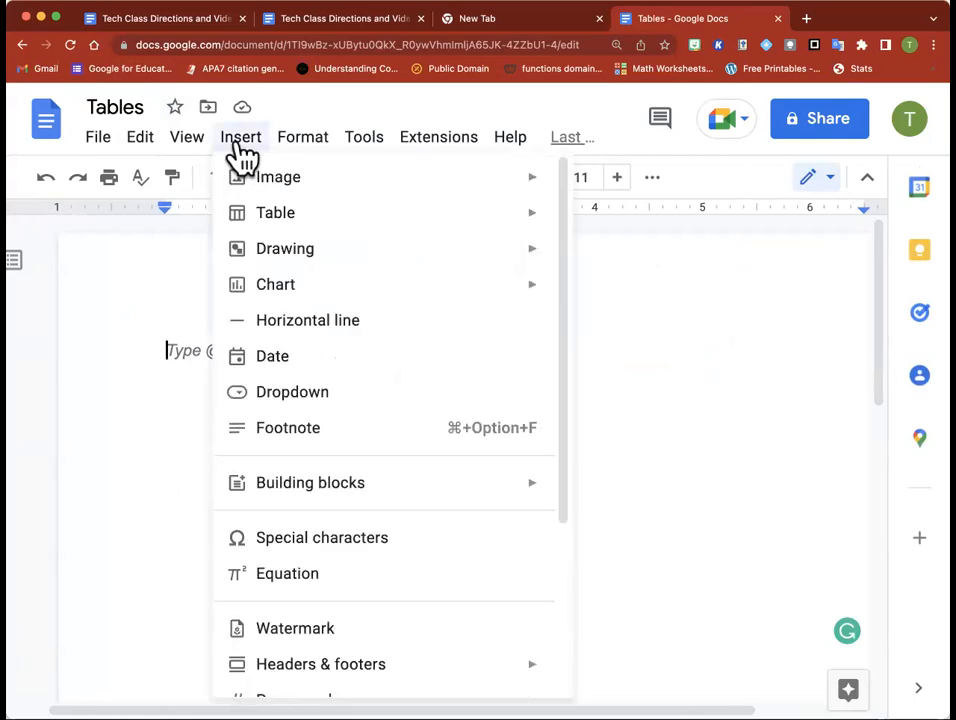
mouse_move(292, 224)
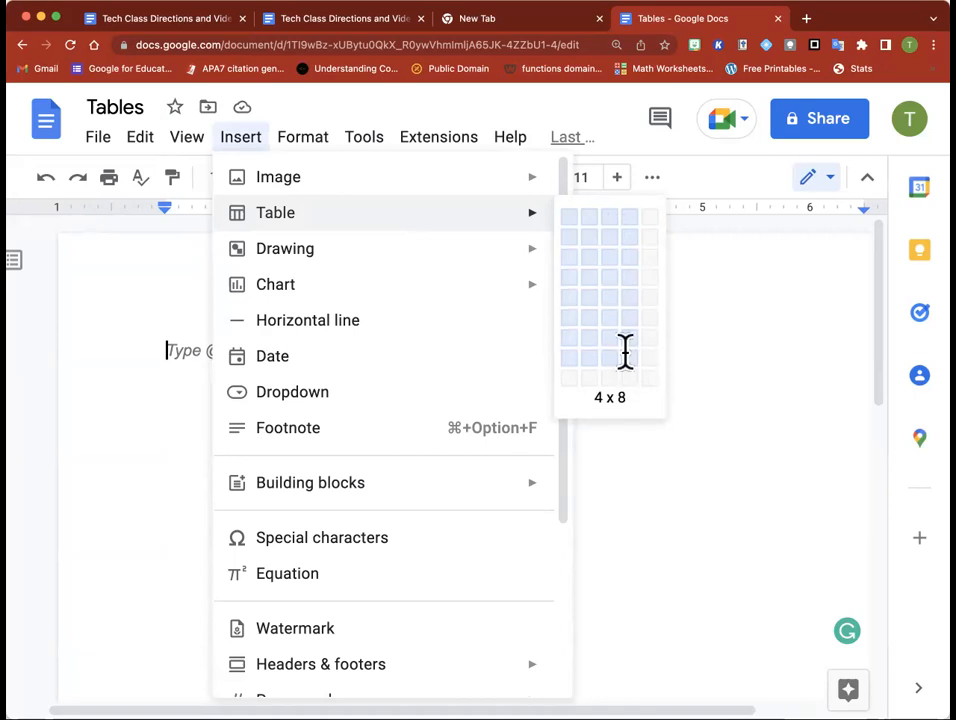
click(623, 352)
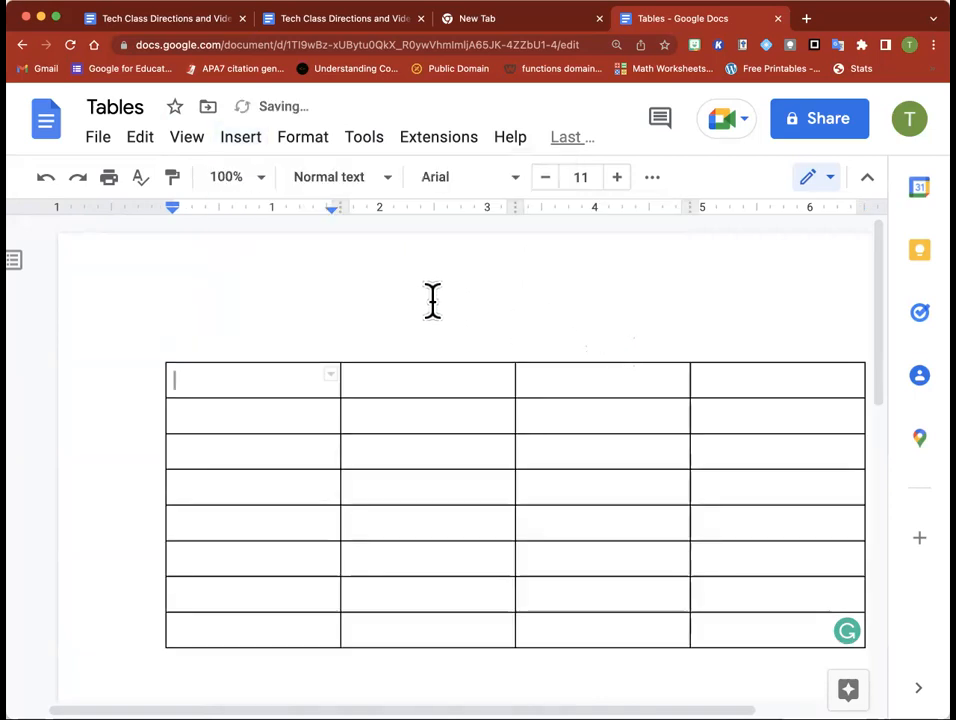
Step: Set the page orientation of the whole document to landscape in the page setup
scroll(362, 318, right, 3)
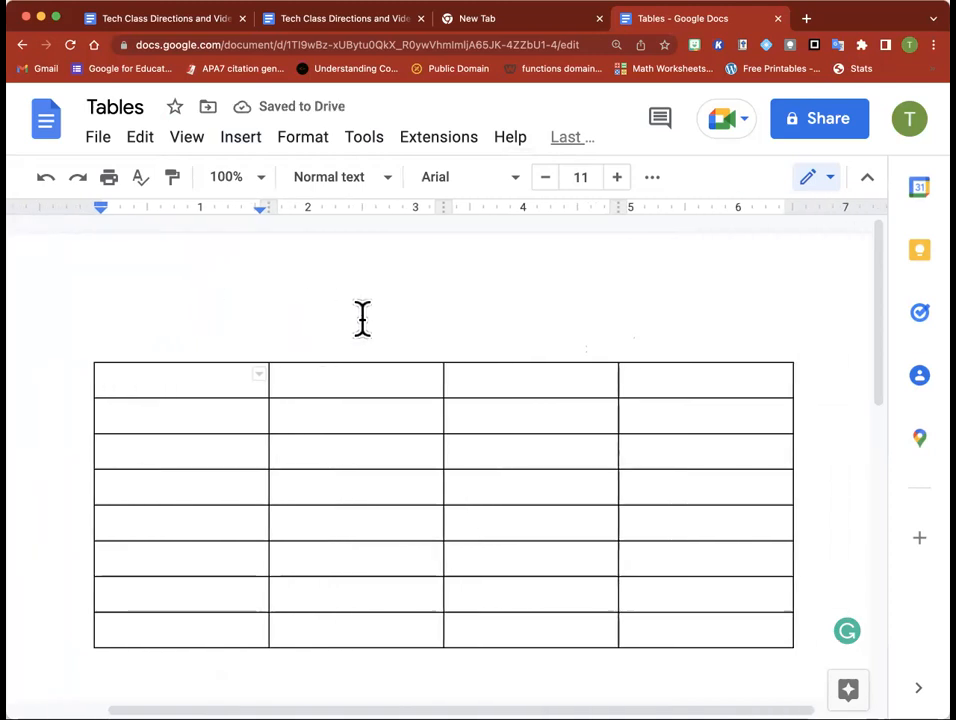
scroll(362, 318, left, 1)
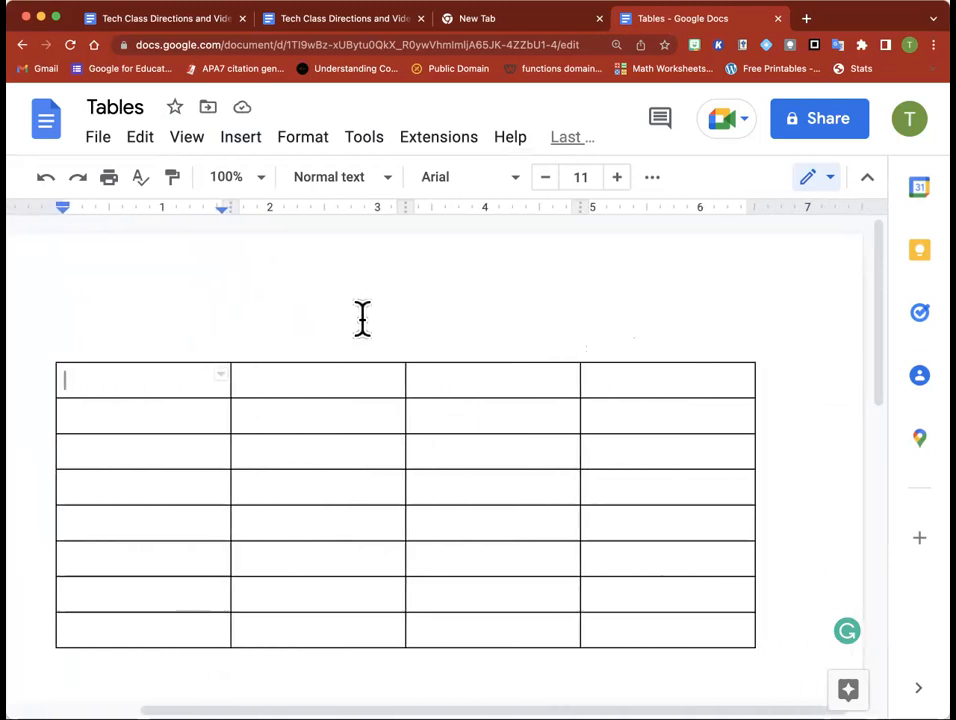
scroll(362, 318, right, 1)
scroll(363, 318, left, 2)
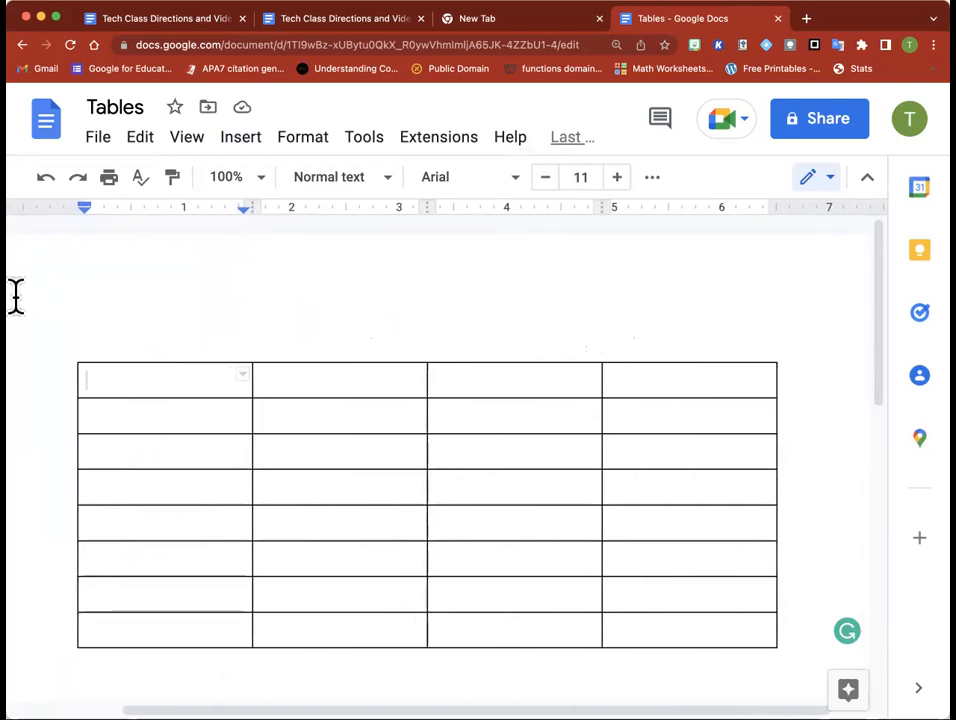
key(Up)
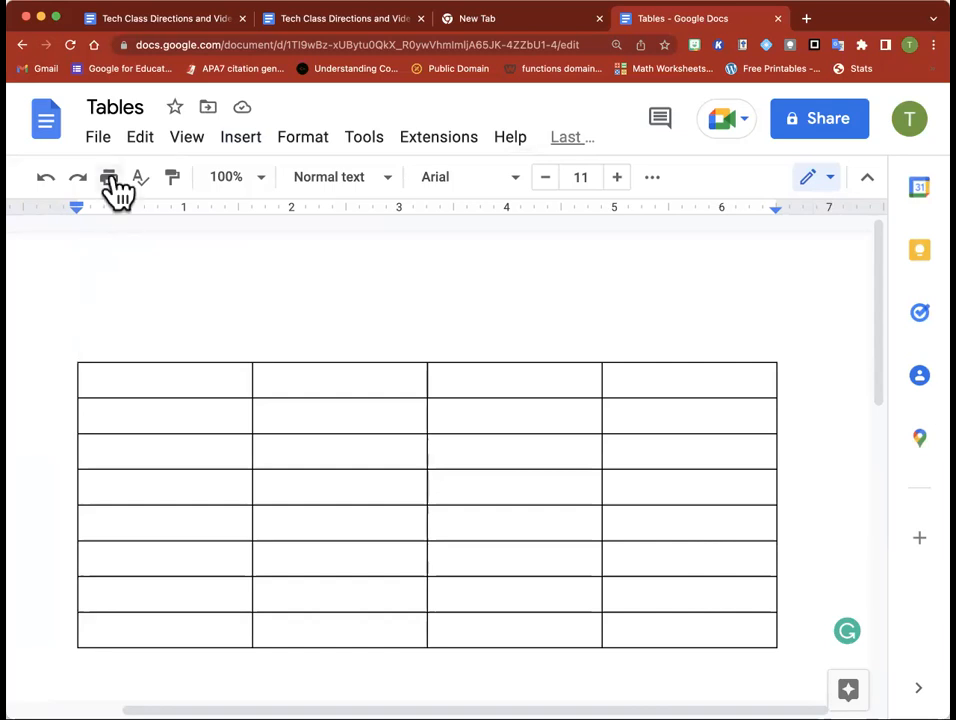
click(99, 147)
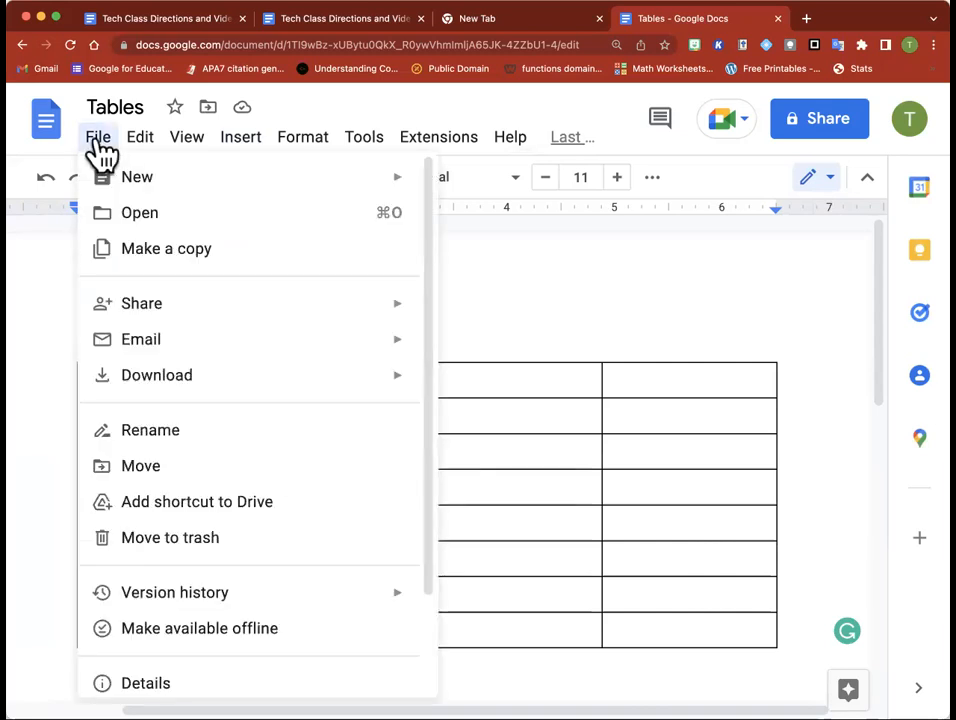
scroll(150, 402, down, 3)
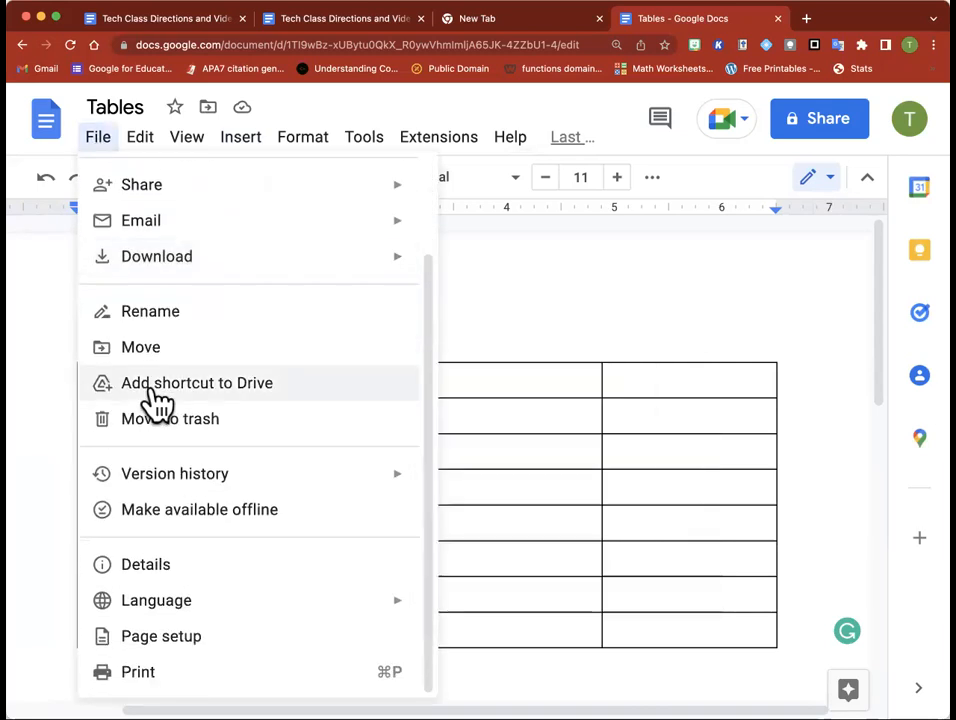
click(165, 640)
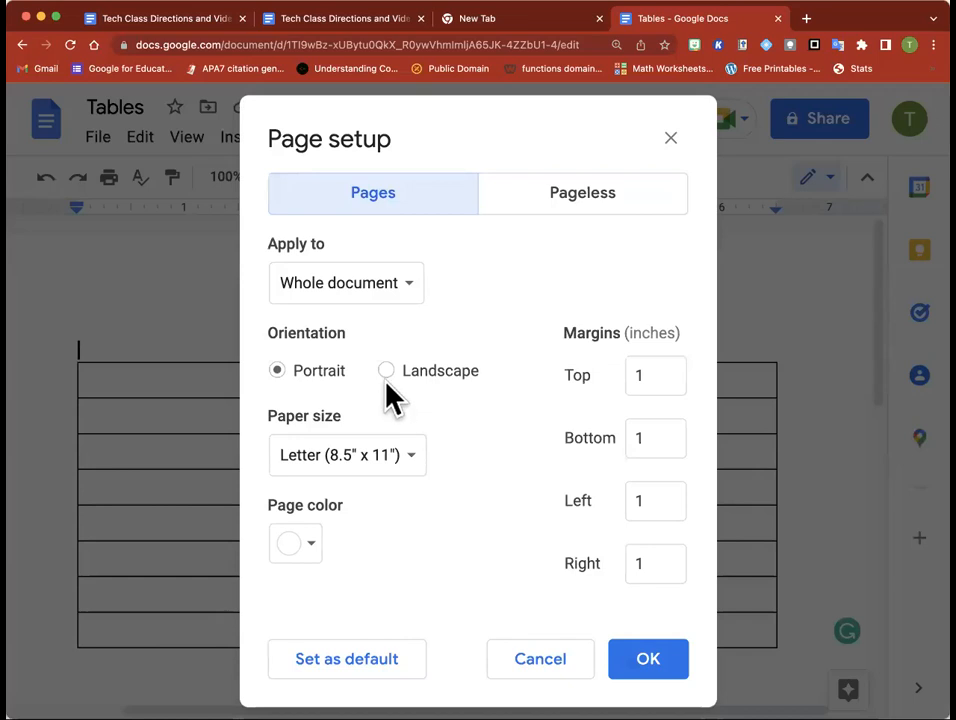
click(386, 371)
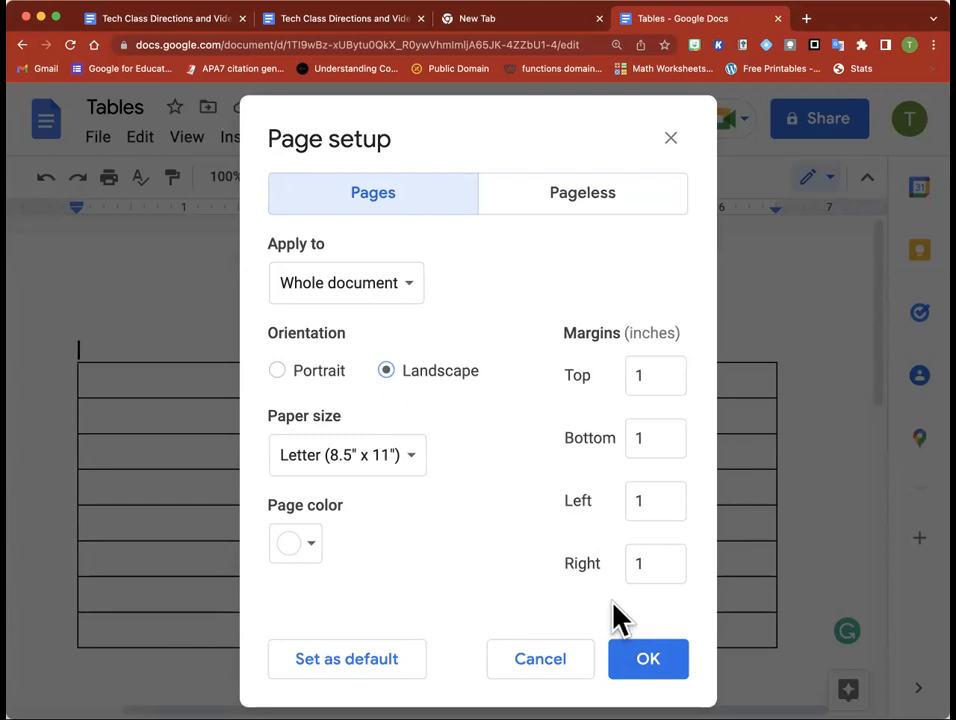
click(650, 660)
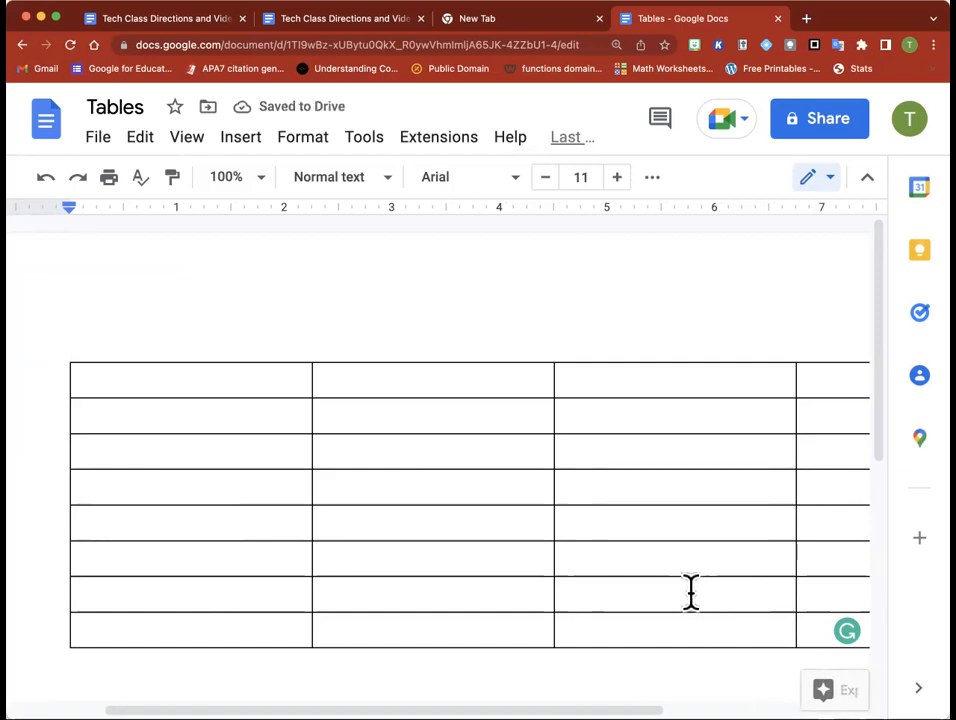
Step: Reduce the document zoom to 75%
click(262, 178)
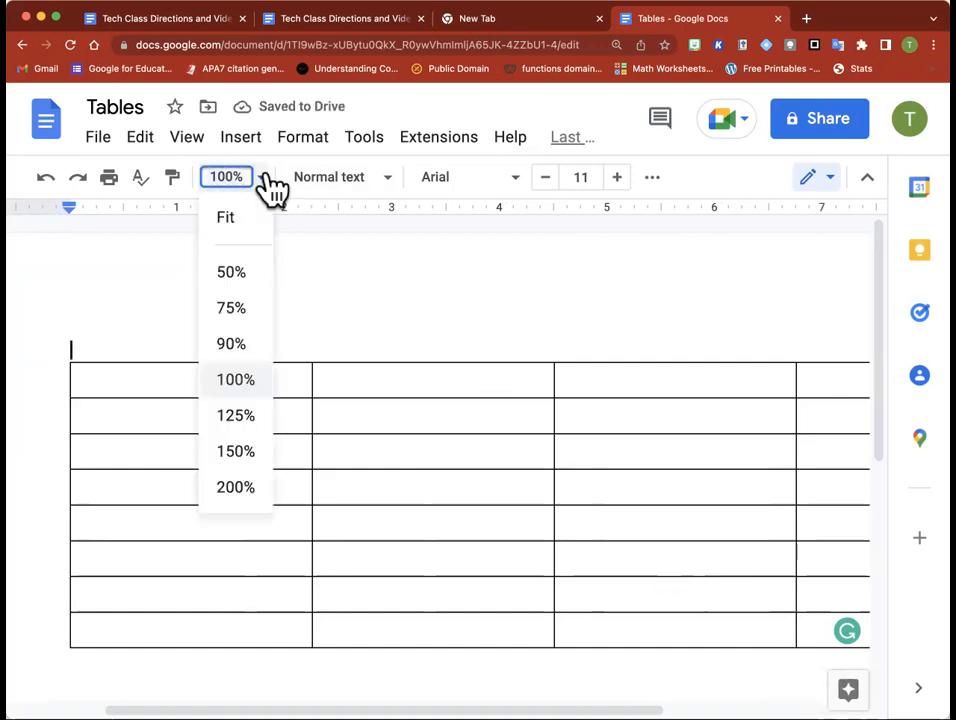
click(247, 352)
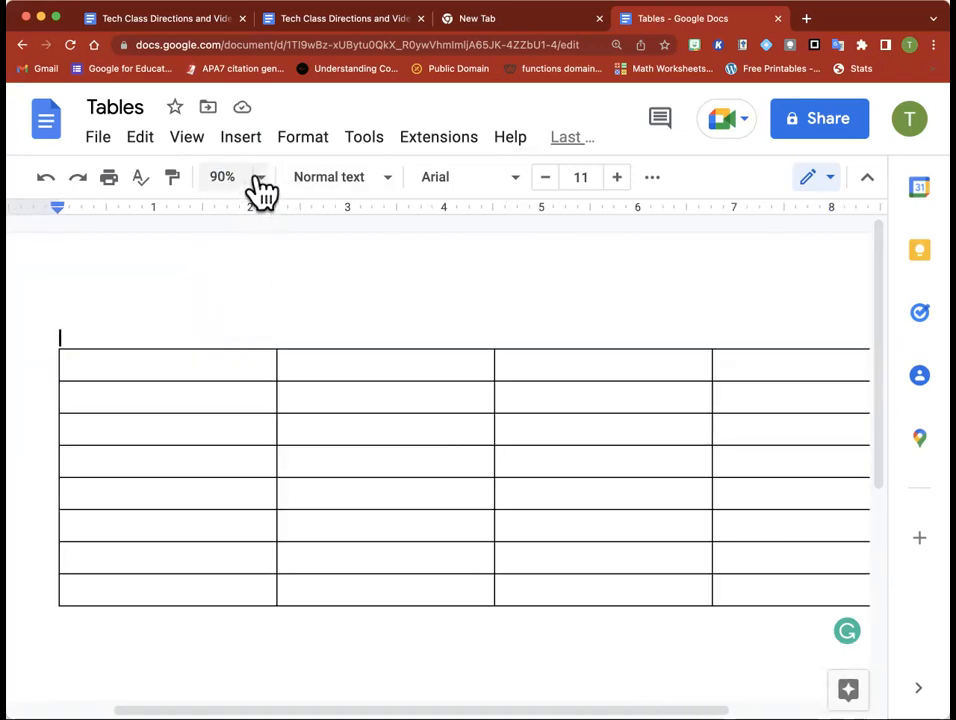
click(260, 186)
click(236, 309)
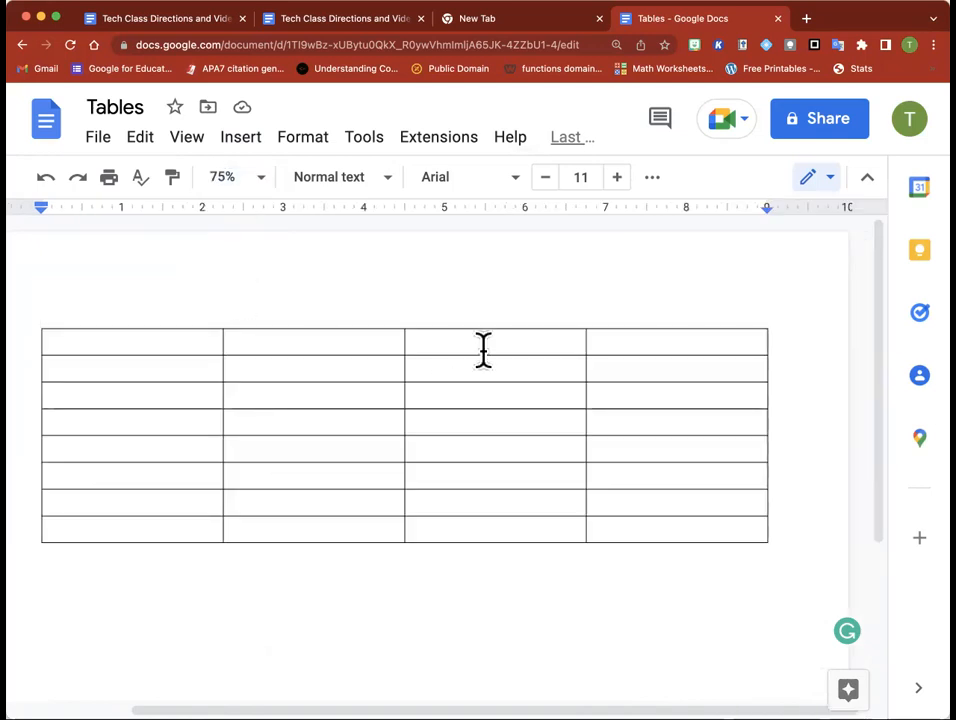
mouse_move(455, 346)
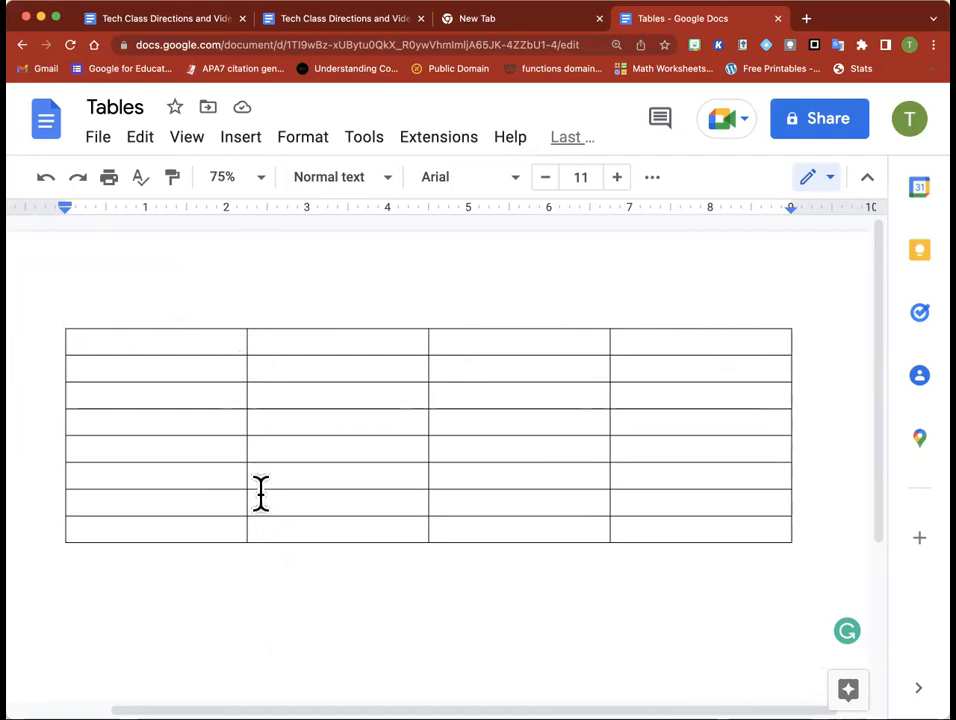
Step: Merge the four cells of the table's first row into a single cell
click(204, 343)
drag(204, 343, 660, 342)
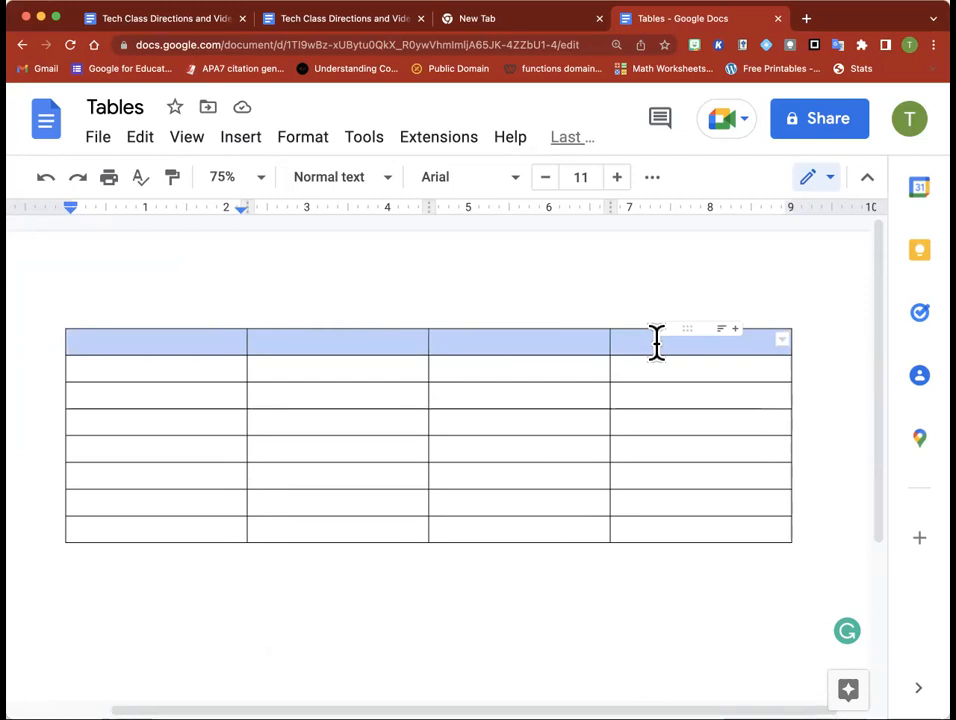
click(200, 150)
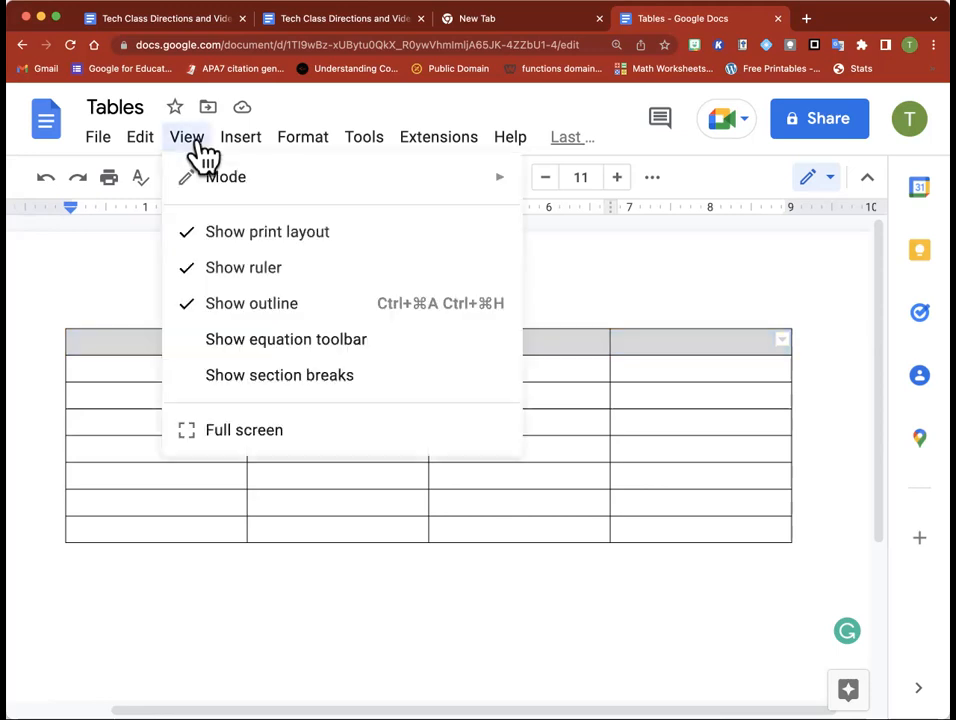
mouse_move(262, 152)
mouse_move(312, 155)
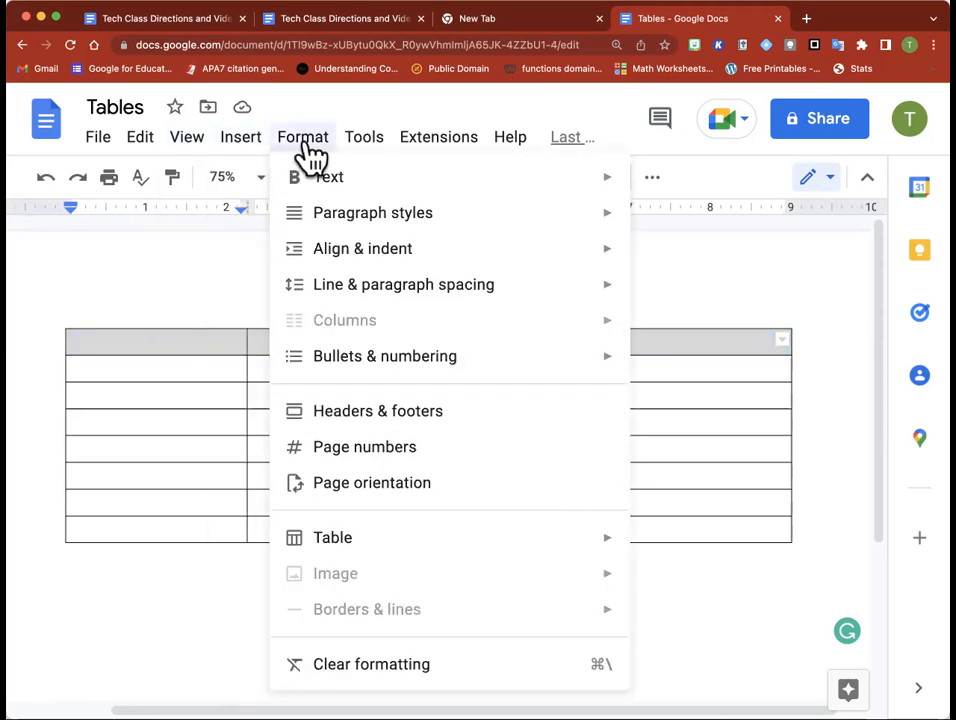
click(245, 152)
click(245, 152)
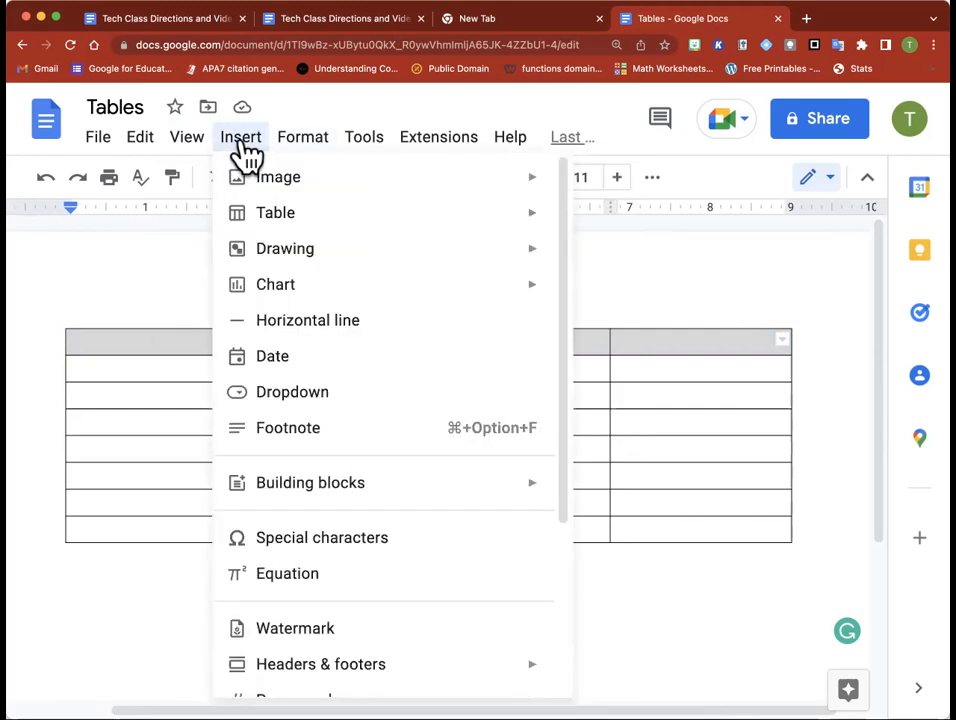
click(155, 153)
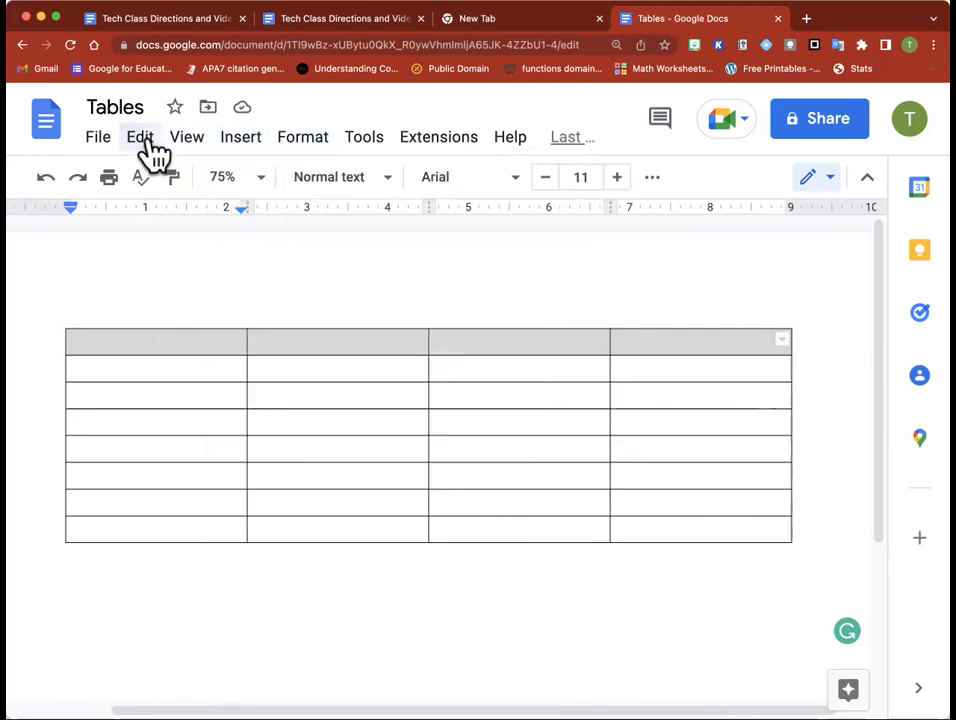
click(155, 153)
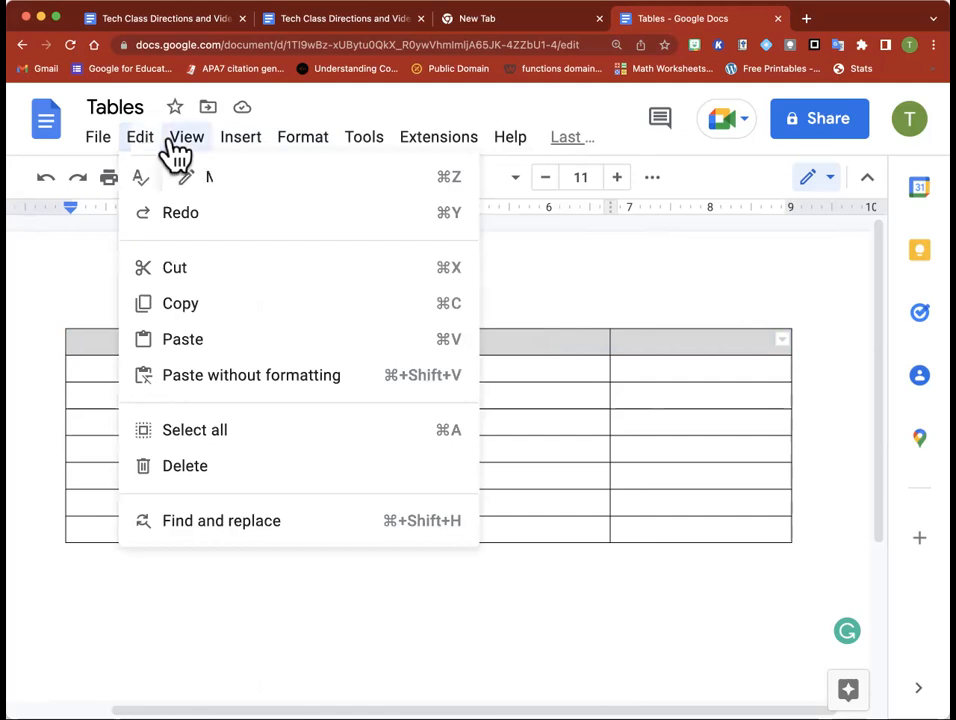
click(300, 155)
click(302, 150)
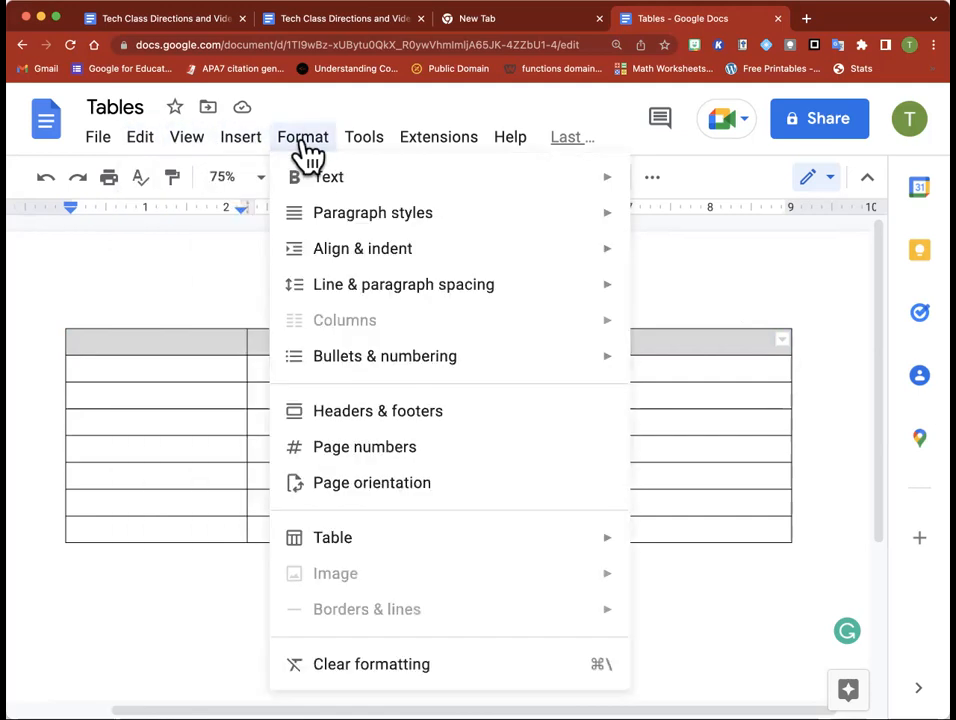
mouse_move(428, 545)
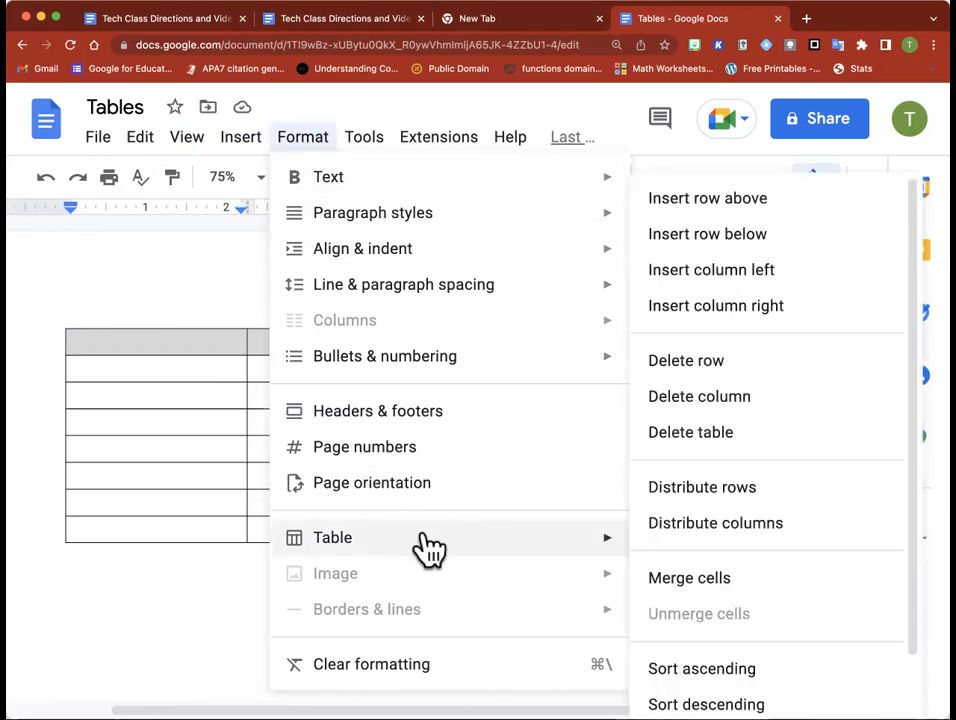
click(684, 580)
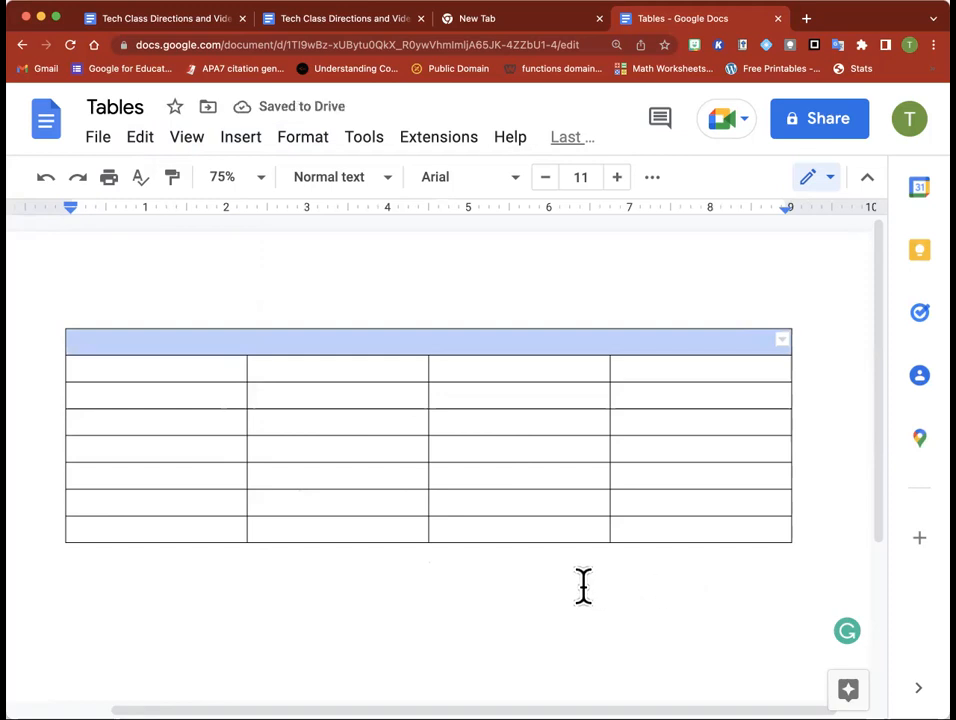
click(307, 141)
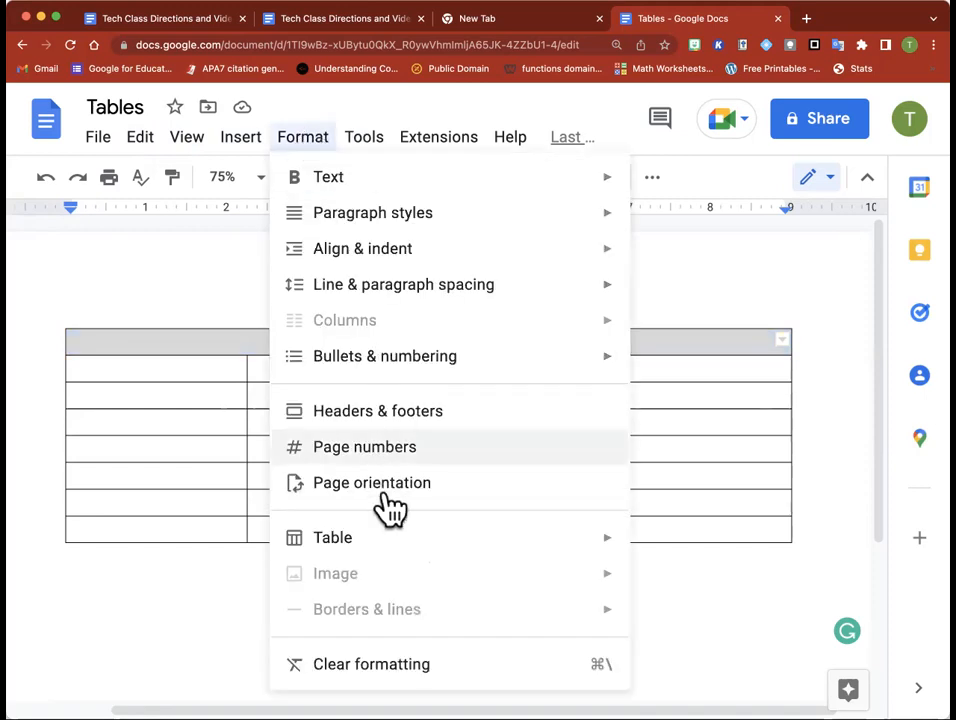
mouse_move(428, 547)
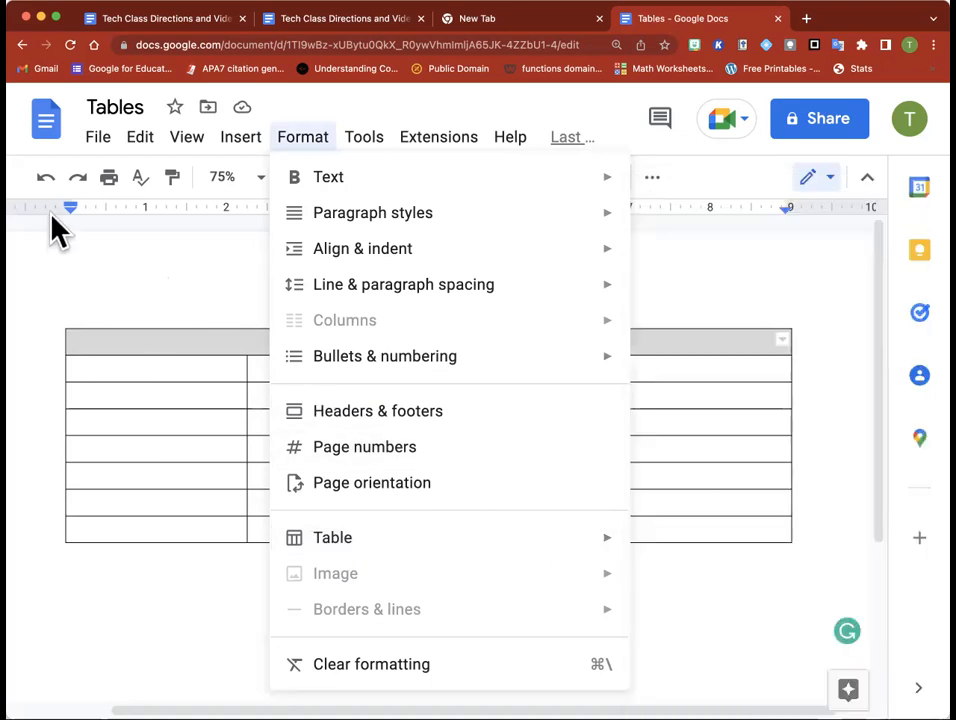
Step: Enter the title "Pre K Sign in Sheet" in the merged first row of the table
click(189, 605)
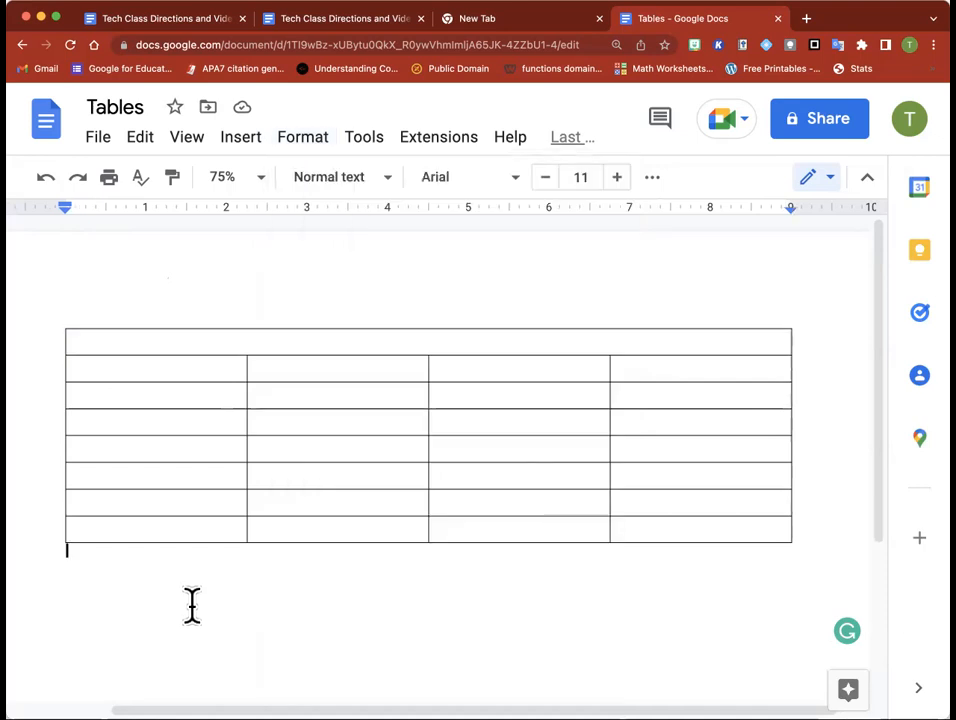
click(413, 337)
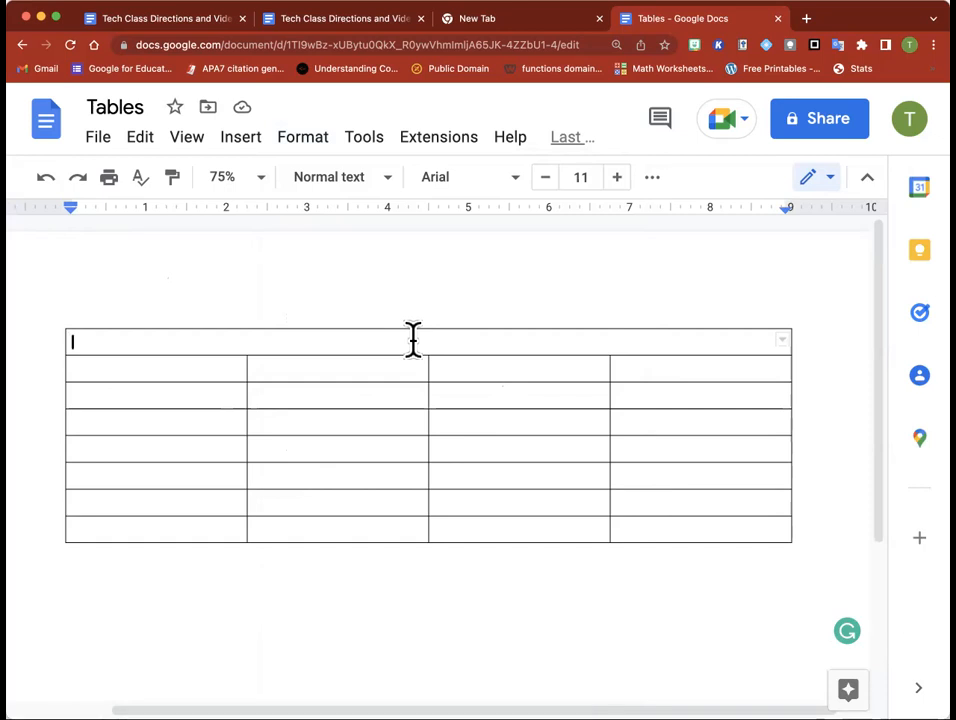
text(Pre K Sign in Sheet)
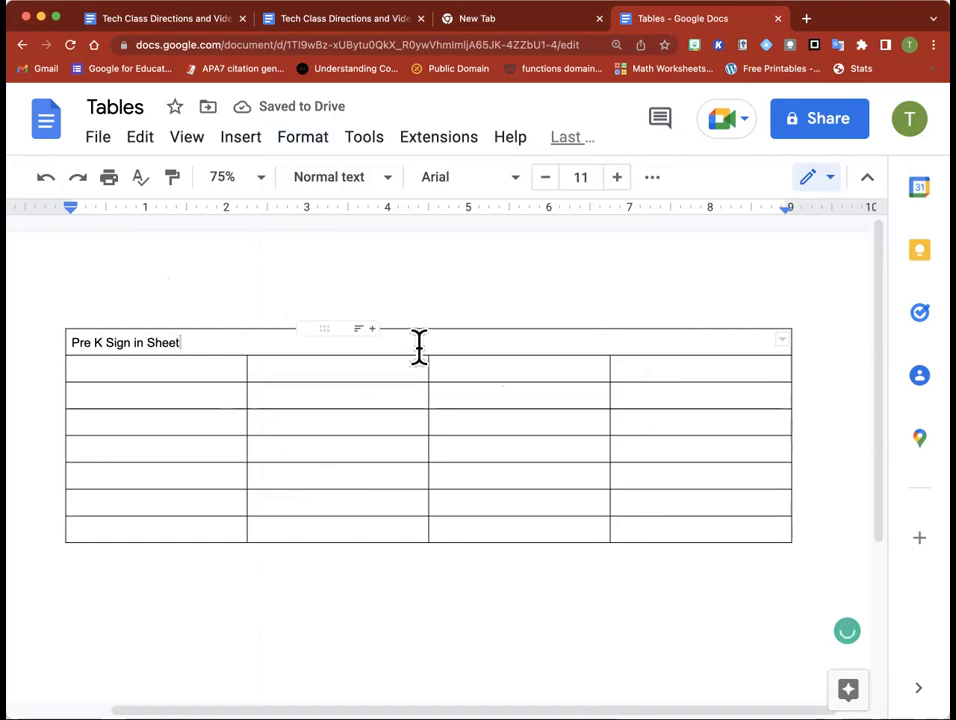
Step: Center the title text within the merged first row
triple_click(102, 340)
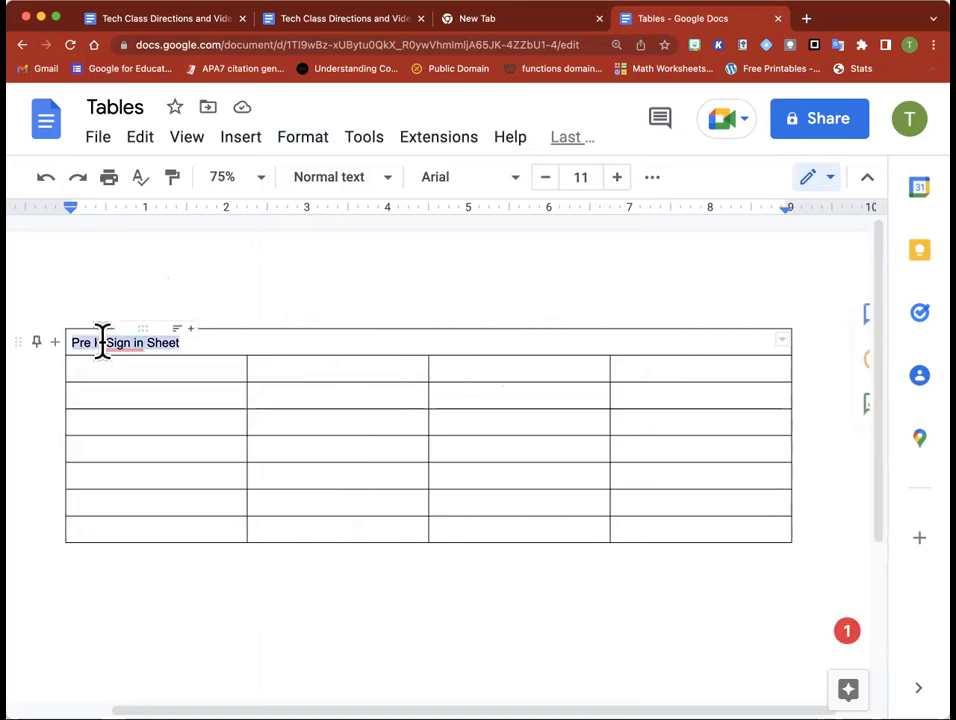
click(653, 180)
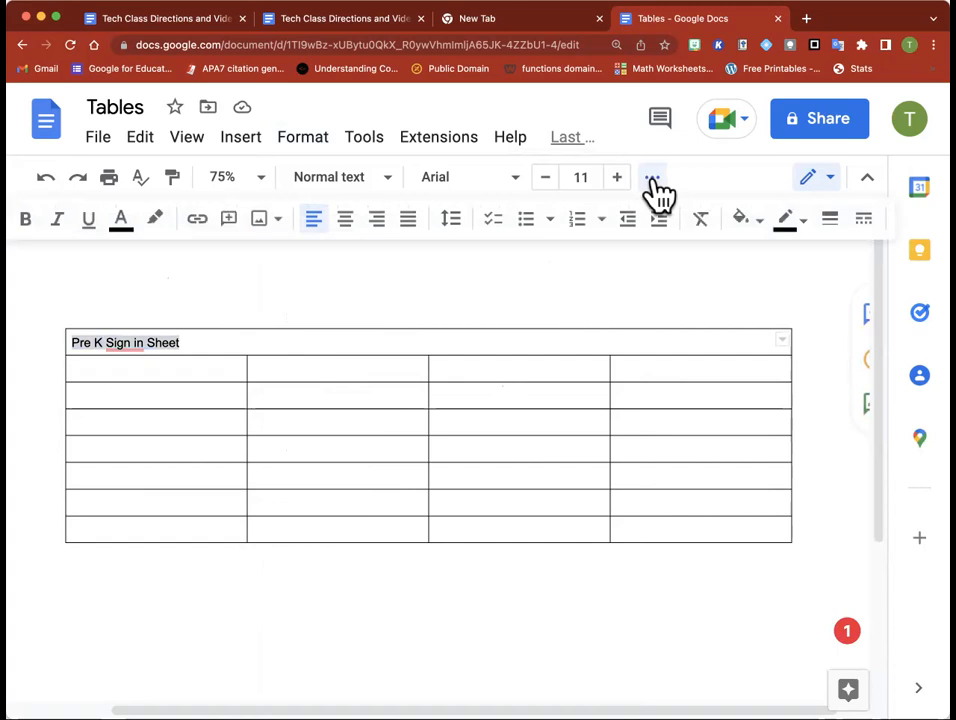
click(345, 233)
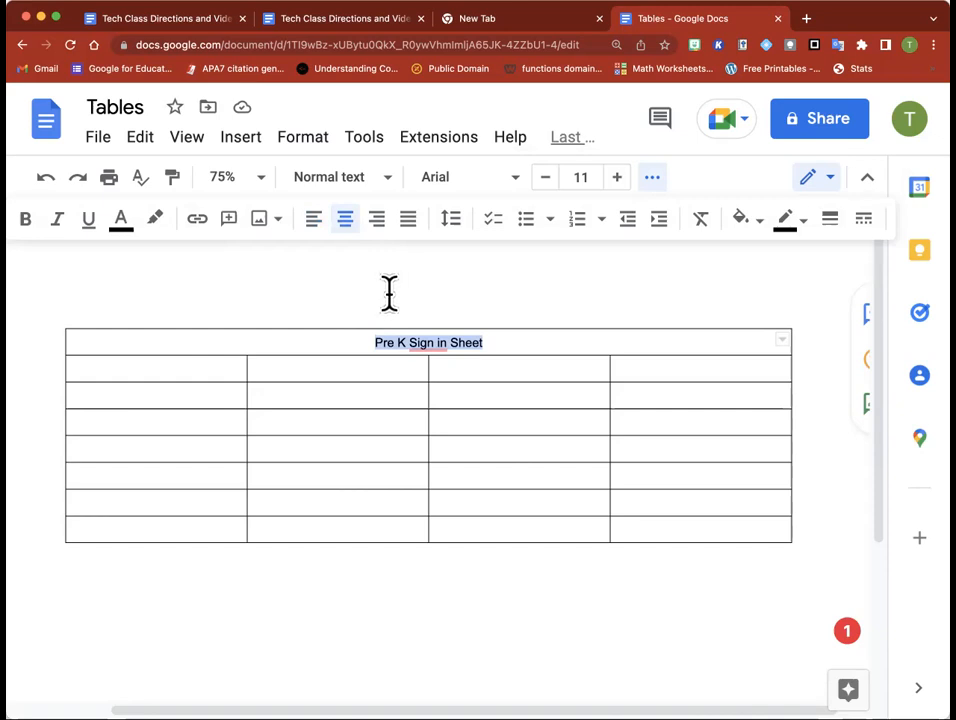
Step: Set the title's font size to 16 and its font to Comfortaa
click(618, 183)
click(618, 183)
click(618, 183)
click(618, 183)
click(618, 183)
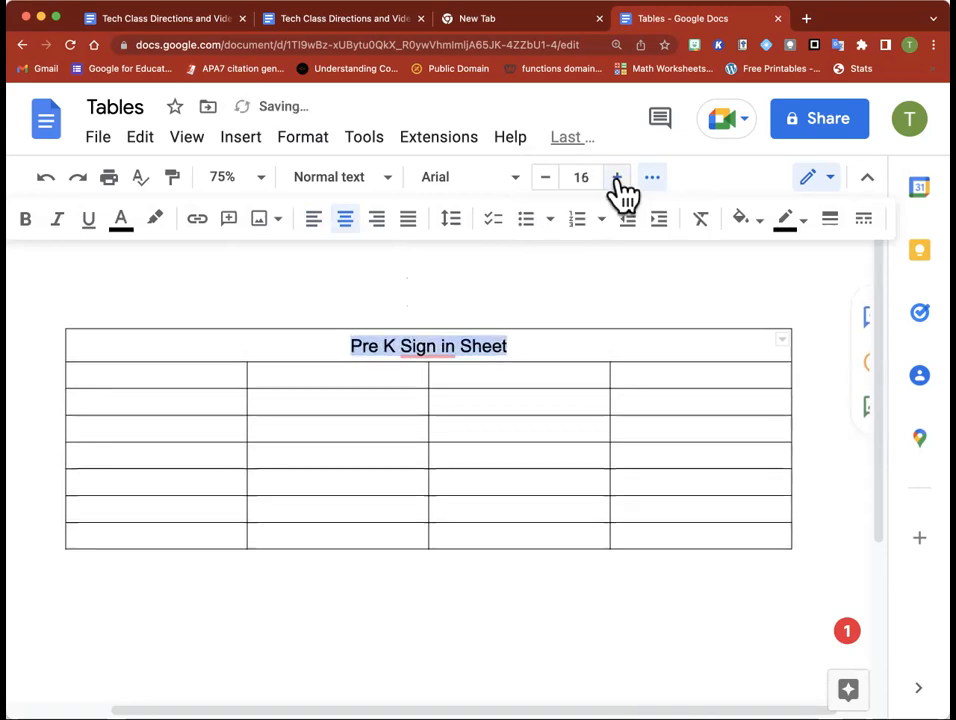
click(521, 188)
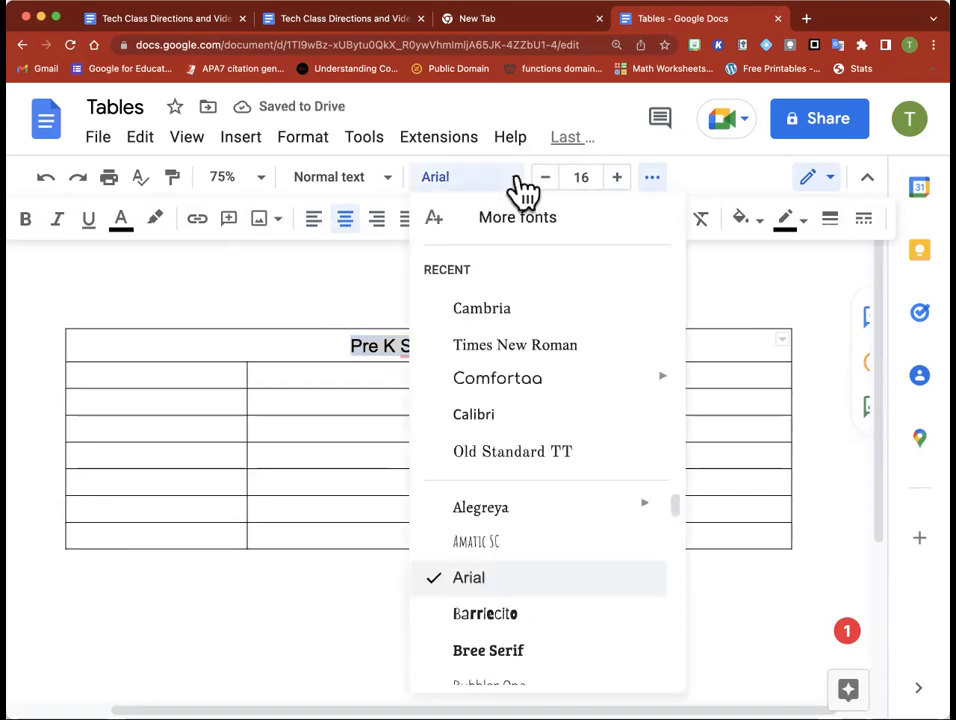
click(538, 380)
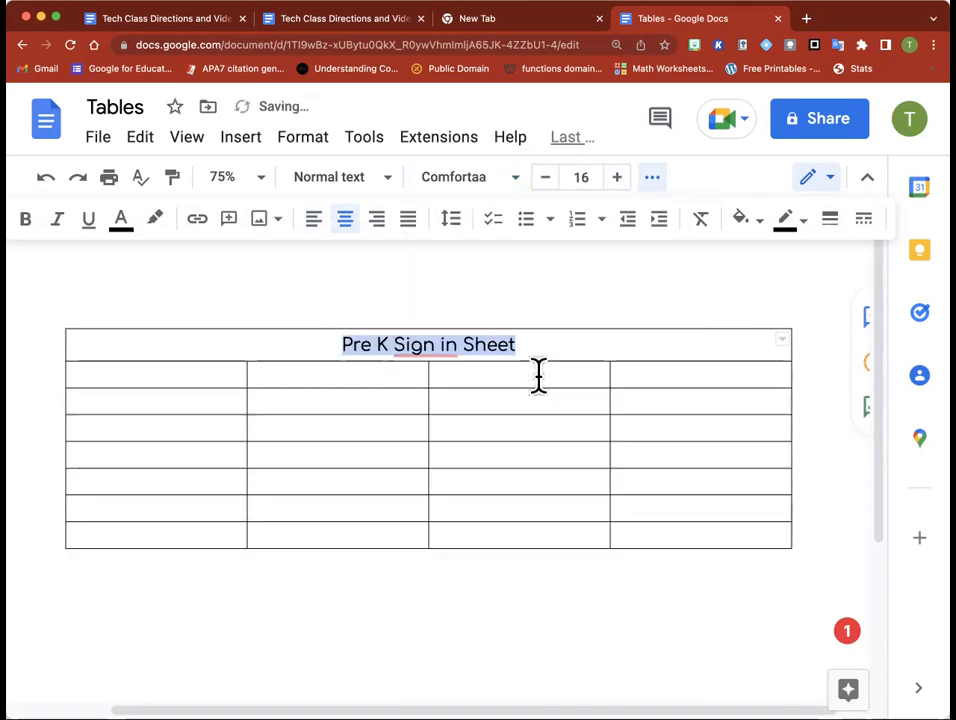
Step: Accept the suggested hyphen correction so the title reads "Pre K Sign-in Sheet"
click(536, 293)
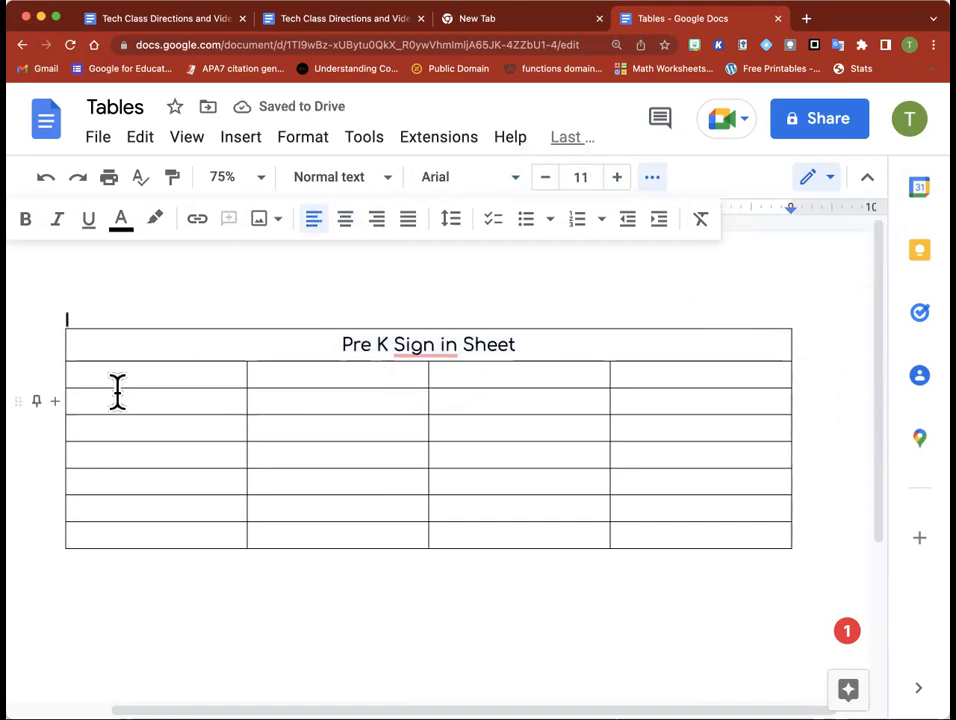
mouse_move(437, 348)
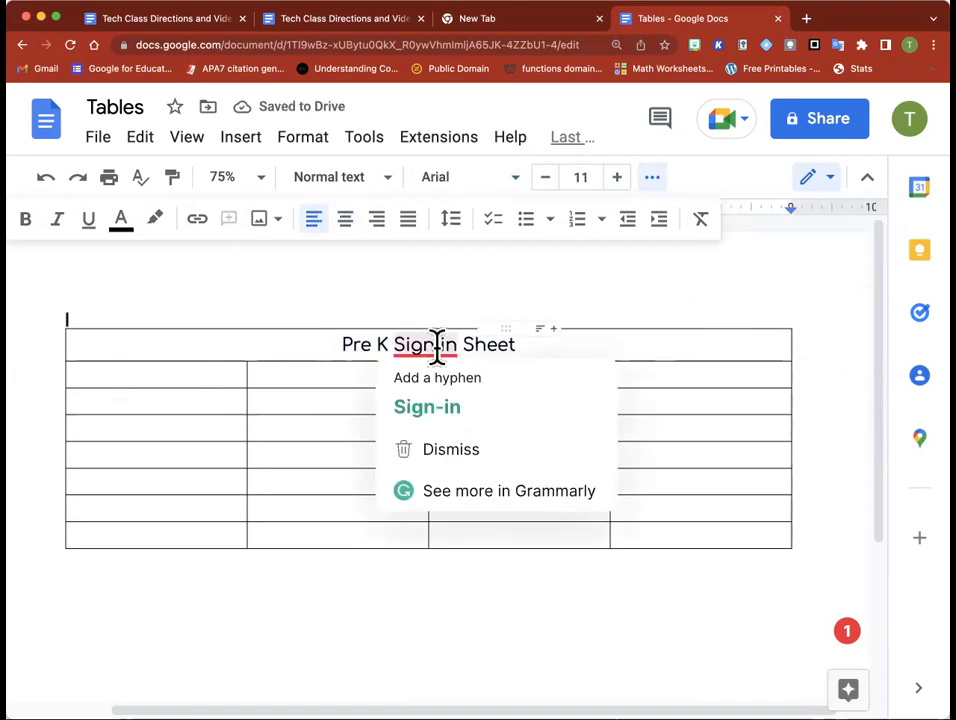
click(427, 406)
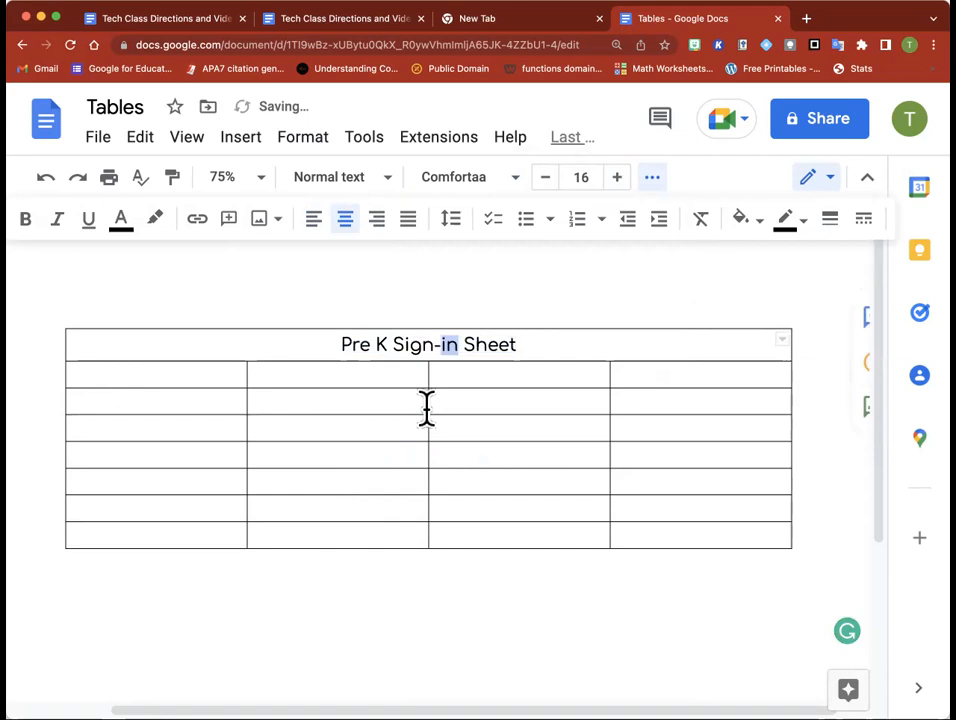
Step: Enter the headings Name, Time and Signature in the first three cells of the second row
click(167, 372)
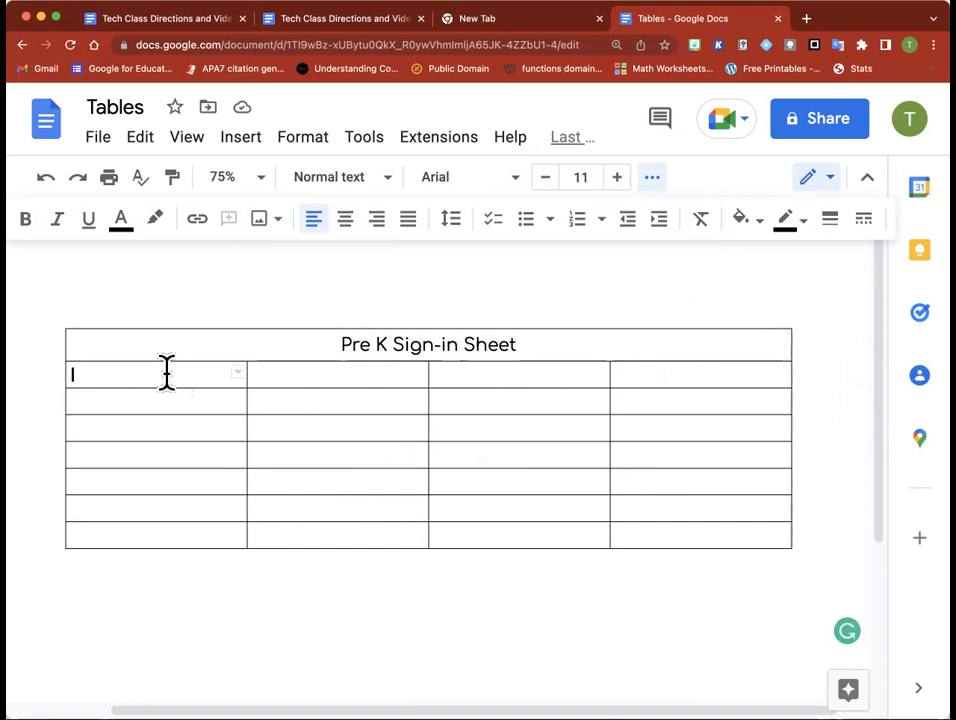
text(Name)
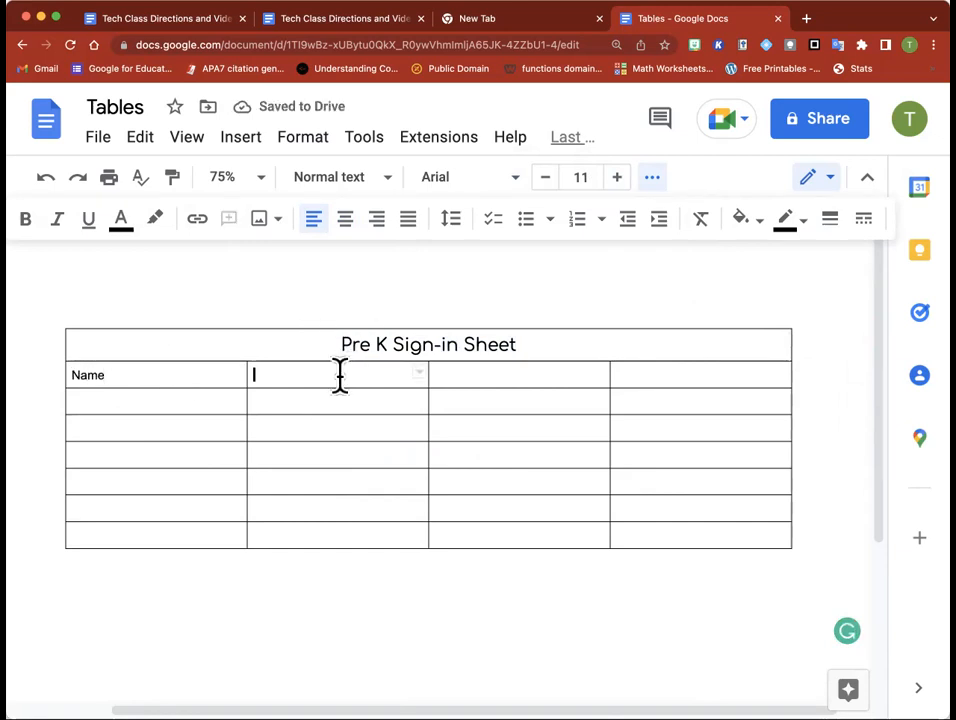
text(S)
text(ime)
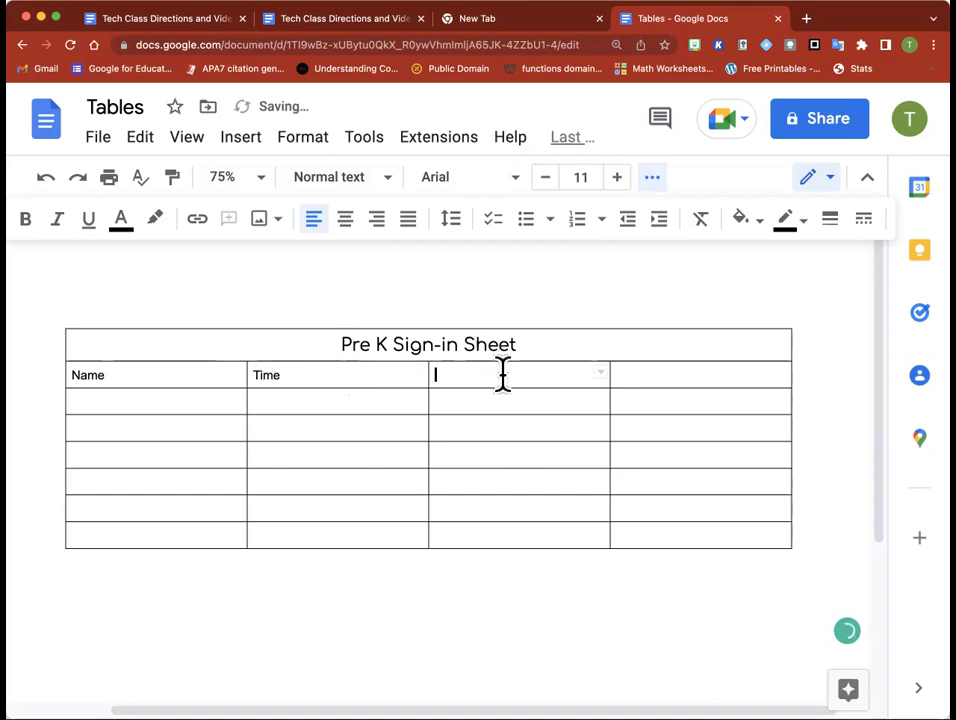
text(Signature)
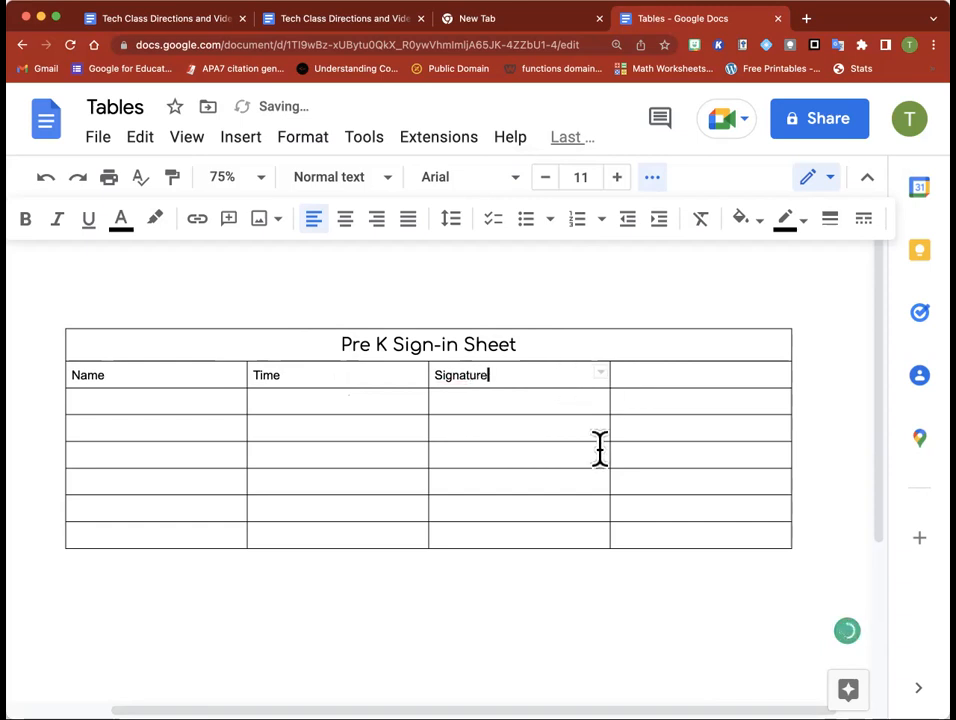
click(599, 447)
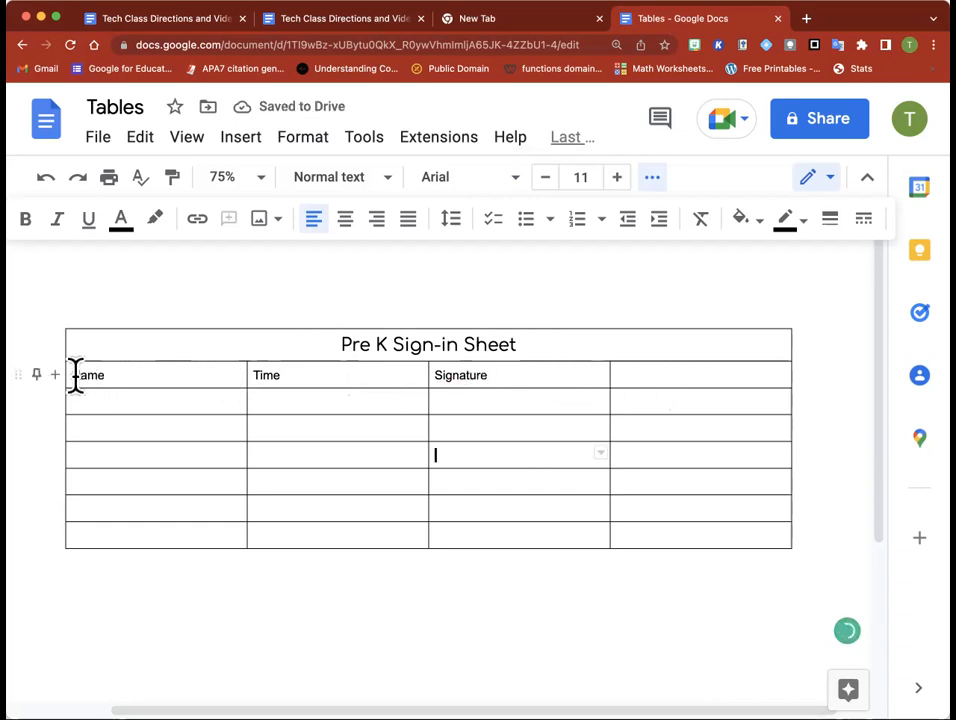
Step: Center the second row's headings and format them in 12-point Comfortaa
drag(70, 374, 657, 371)
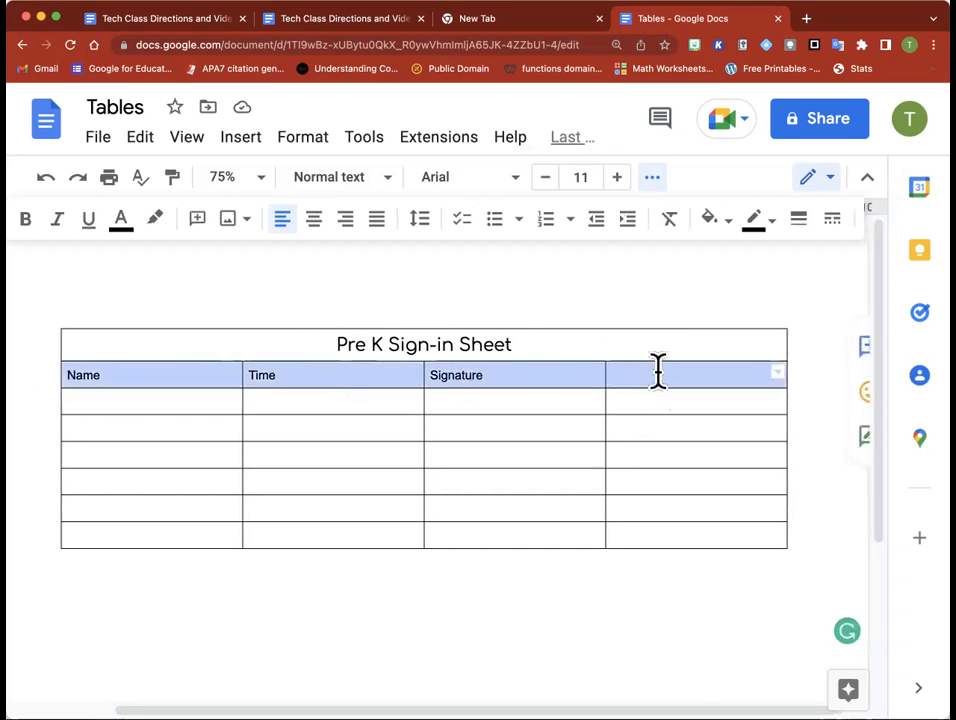
click(313, 220)
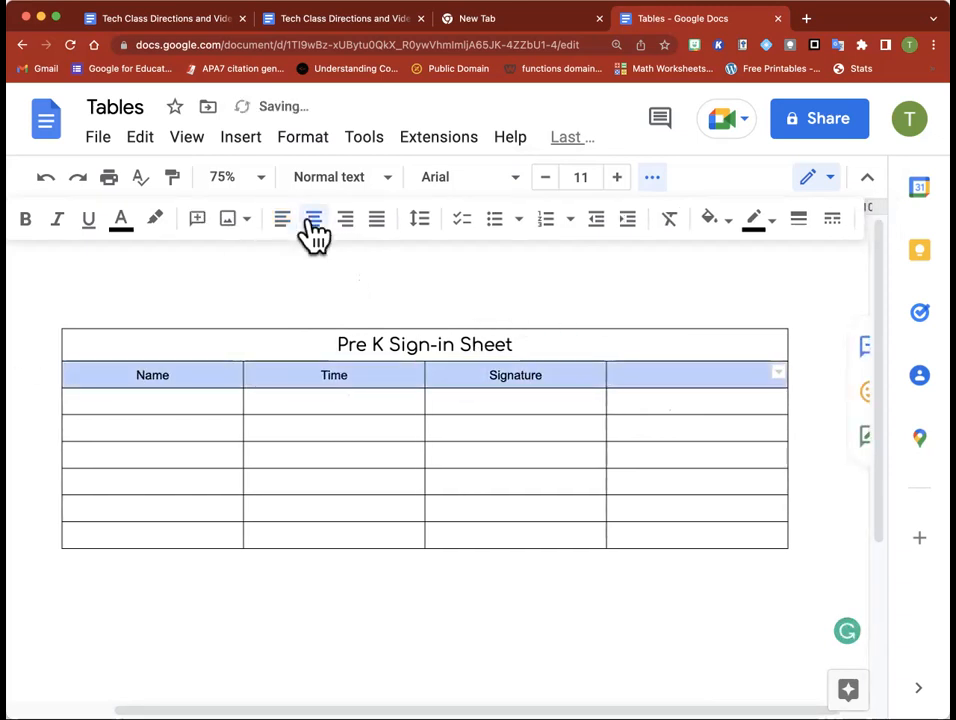
click(618, 178)
click(526, 194)
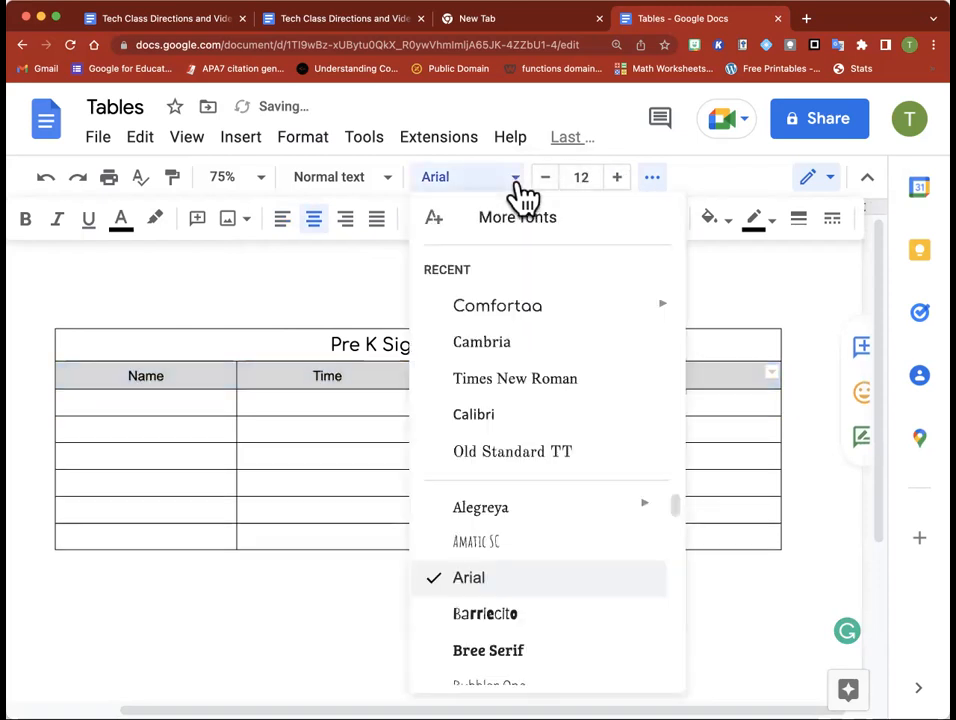
click(497, 305)
click(555, 316)
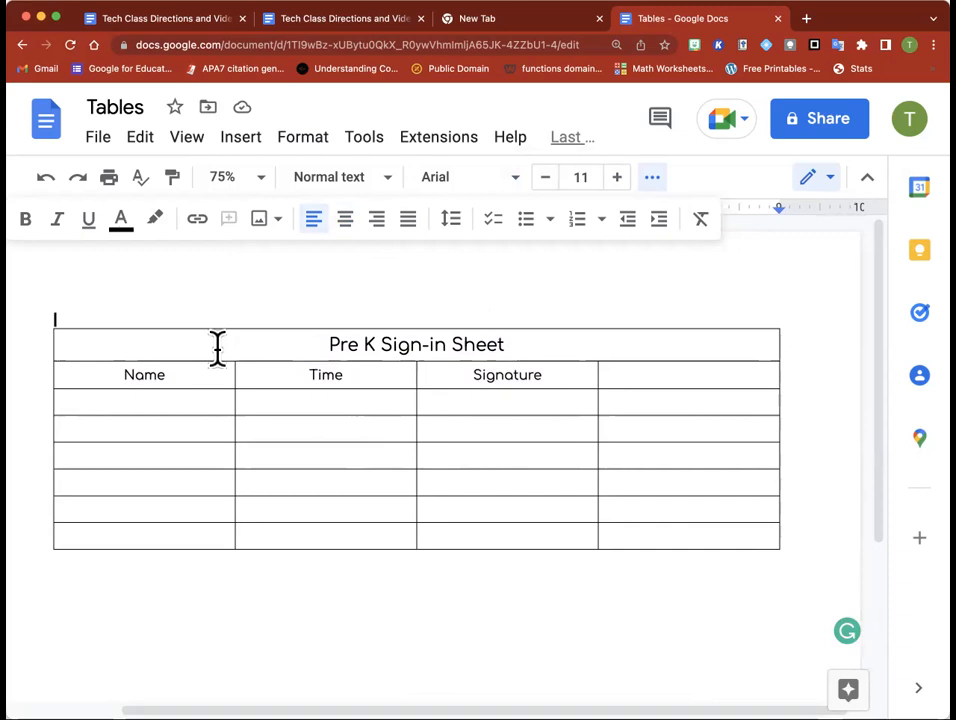
Step: Fill the title row with a yellow cell background
drag(229, 346, 540, 344)
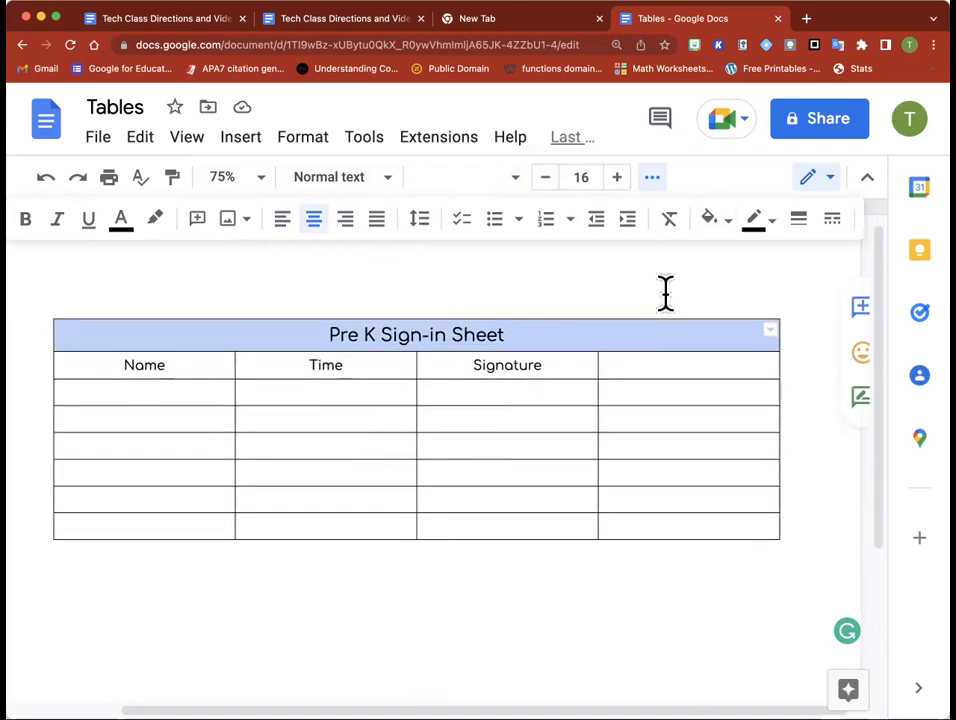
click(733, 225)
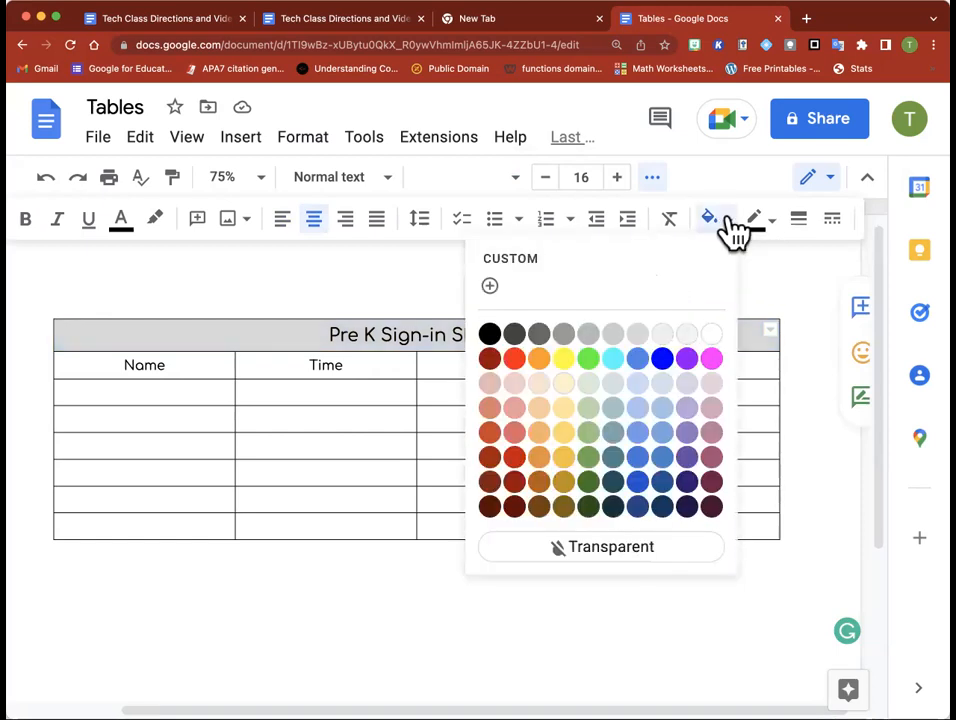
click(569, 360)
click(537, 293)
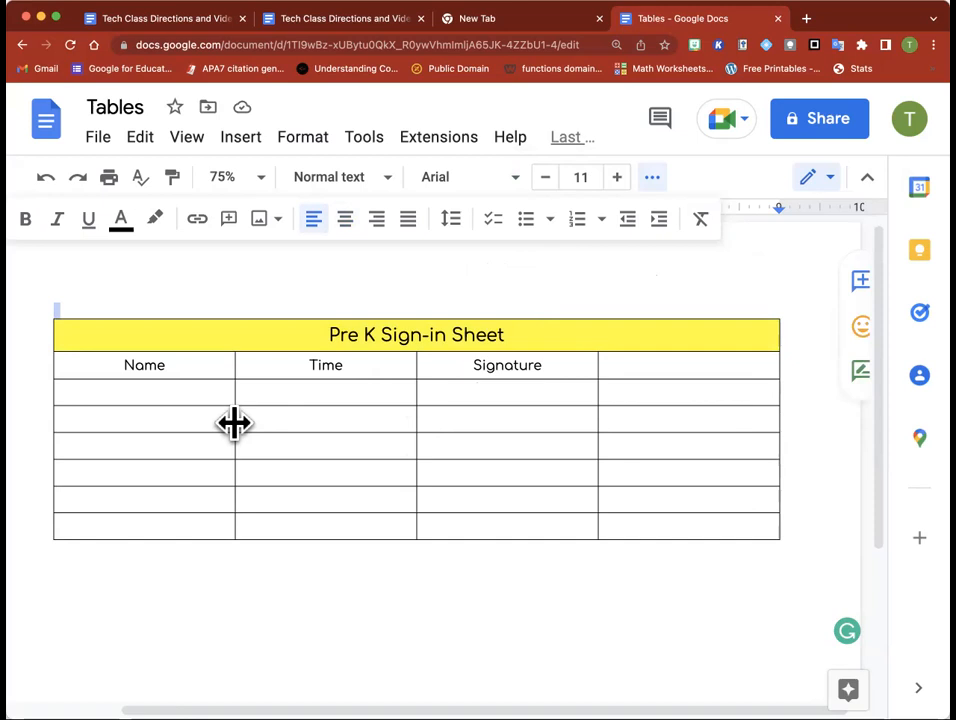
Step: Widen the Name and Signature columns by moving the column borders, narrowing the Time column and the empty fourth column
drag(235, 423, 282, 425)
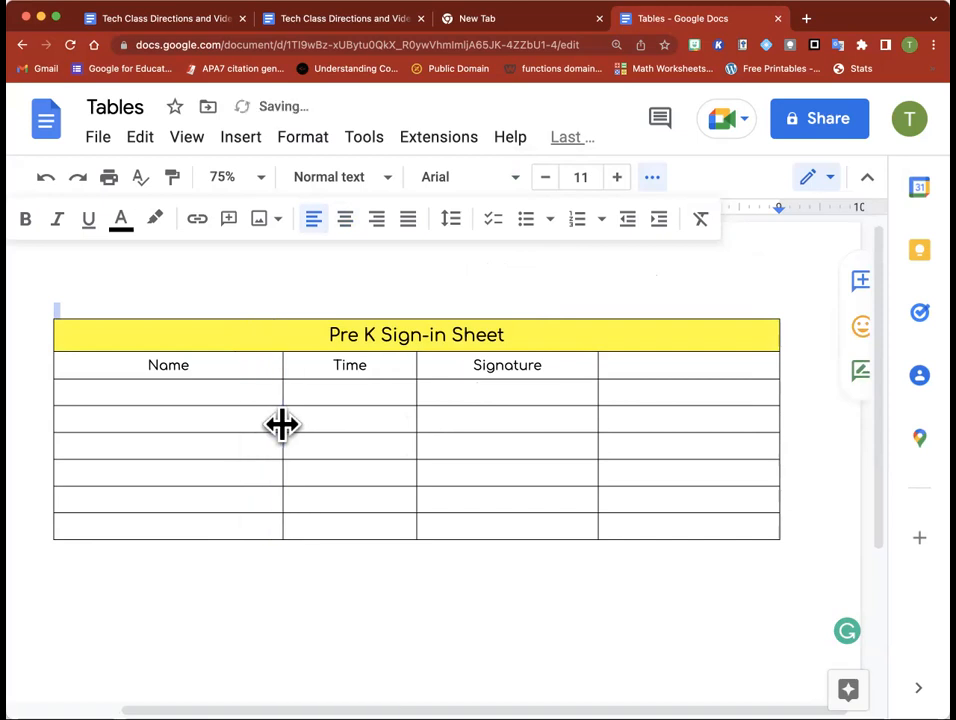
drag(600, 450, 685, 452)
drag(414, 452, 439, 452)
click(518, 598)
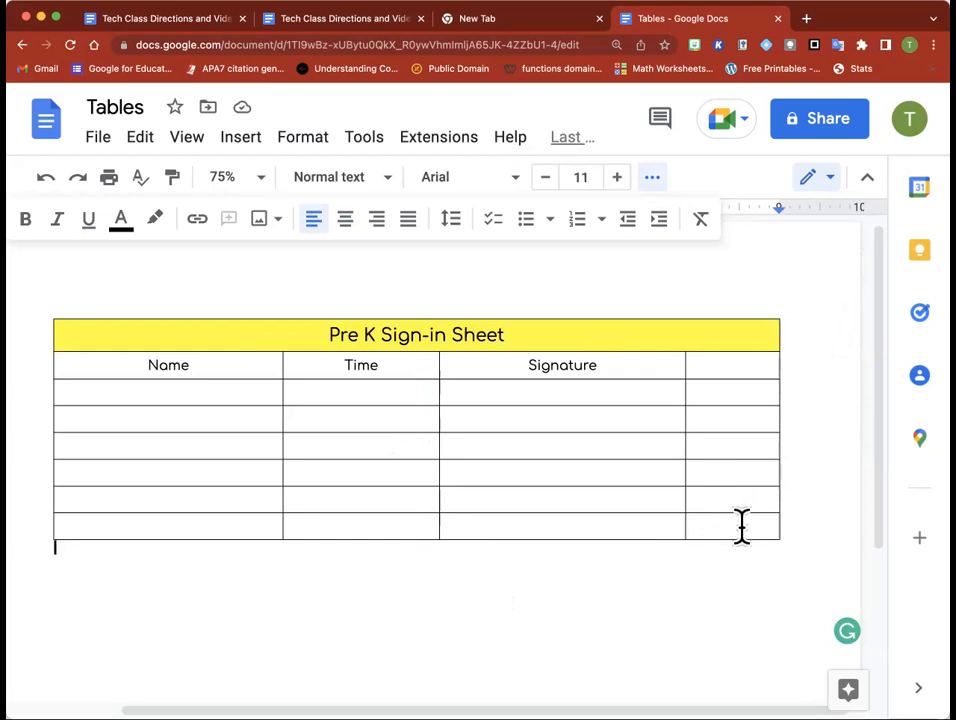
Step: Delete the empty fourth column of the table
click(742, 366)
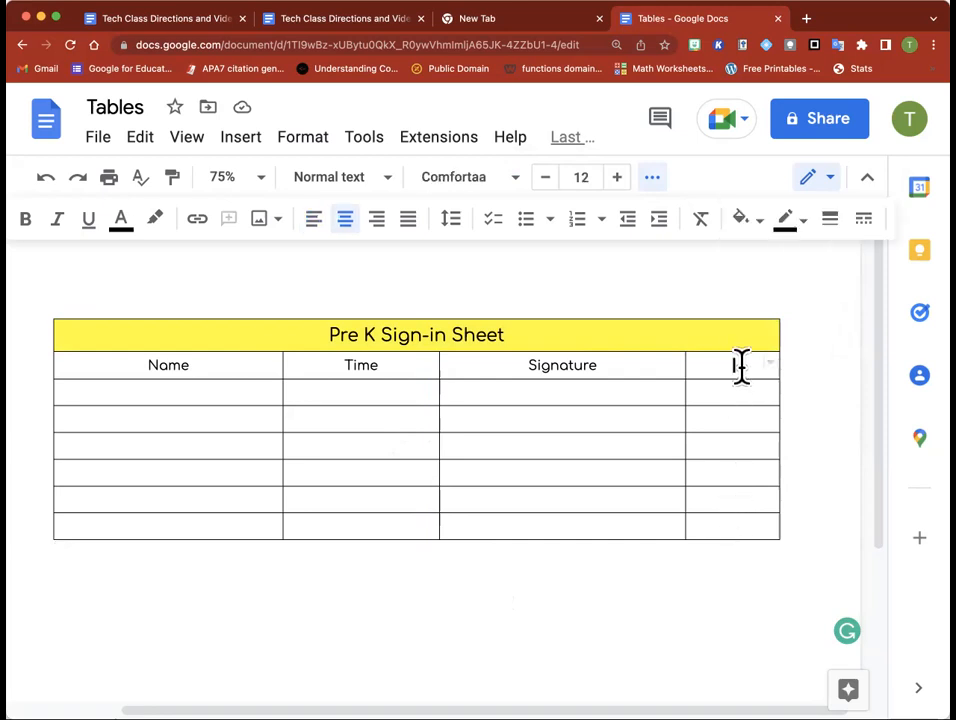
scroll(506, 293, right, 1)
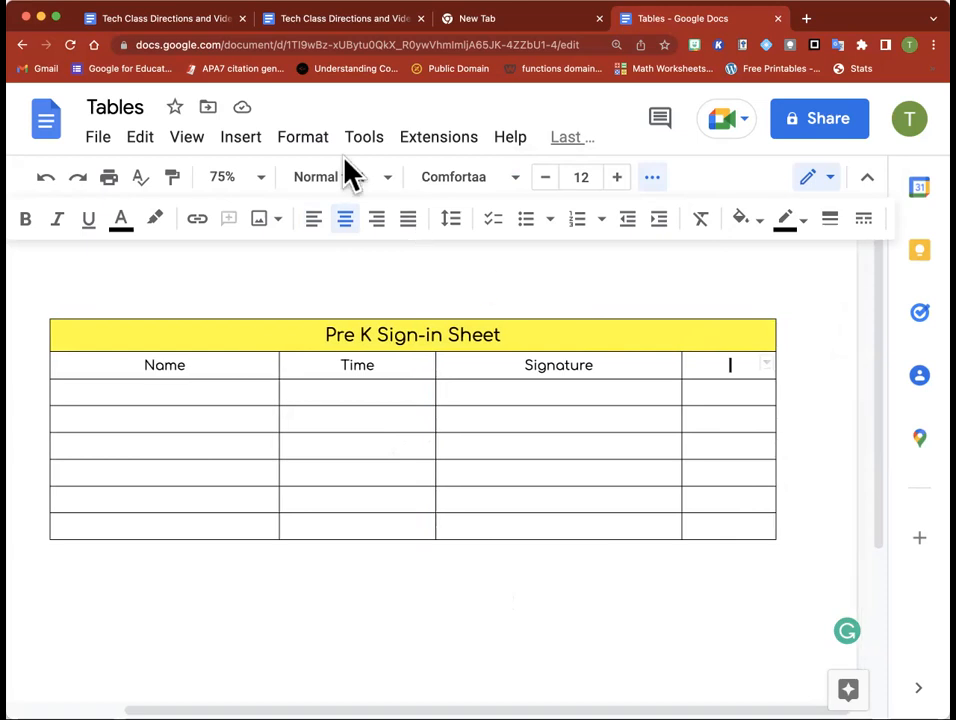
click(303, 137)
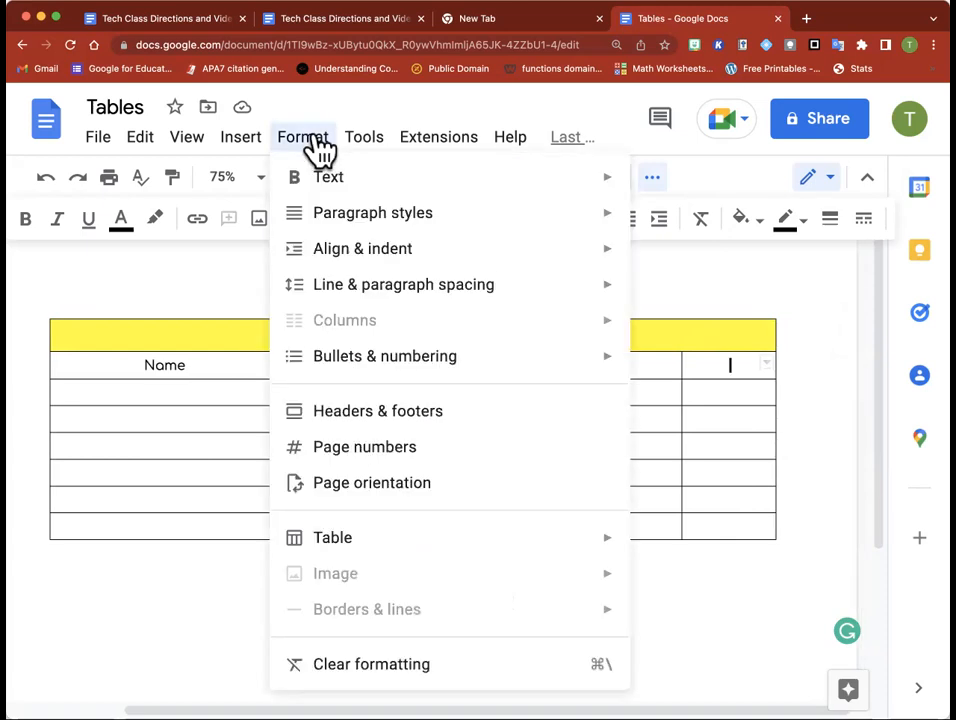
mouse_move(428, 558)
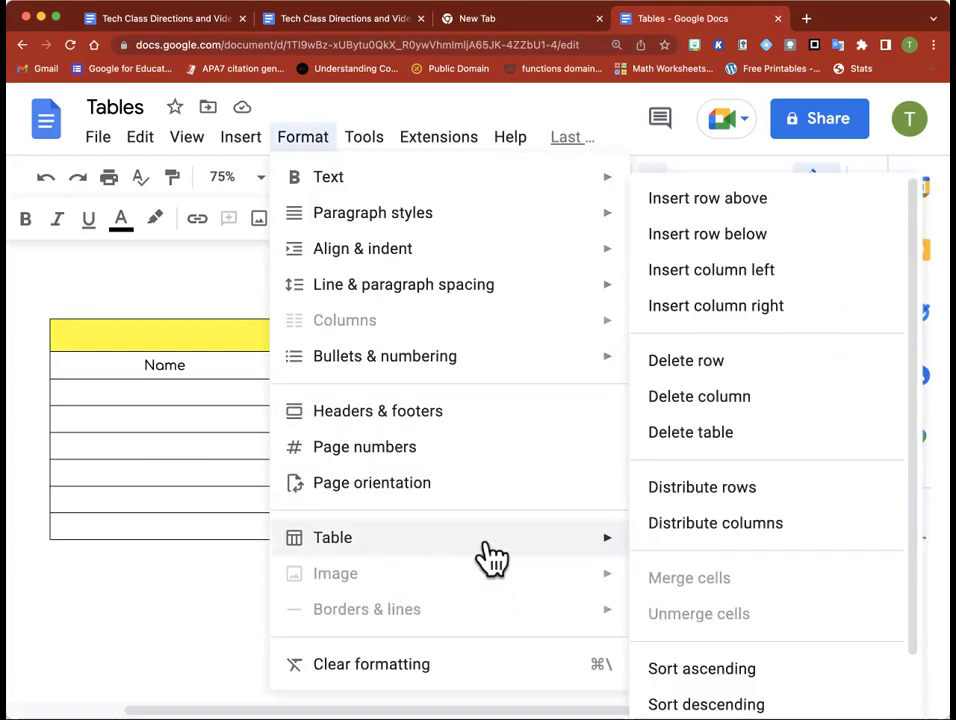
click(722, 398)
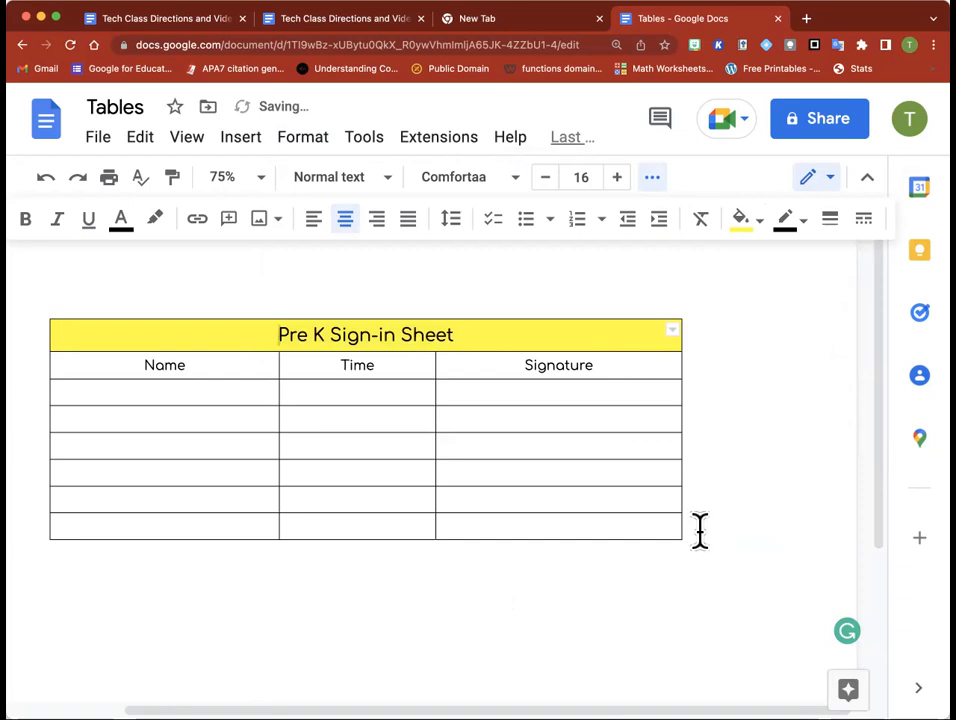
Step: Extend the Signature column outward to restore the table's full width, and shift the inner borders to widen the Name column
drag(682, 481, 779, 479)
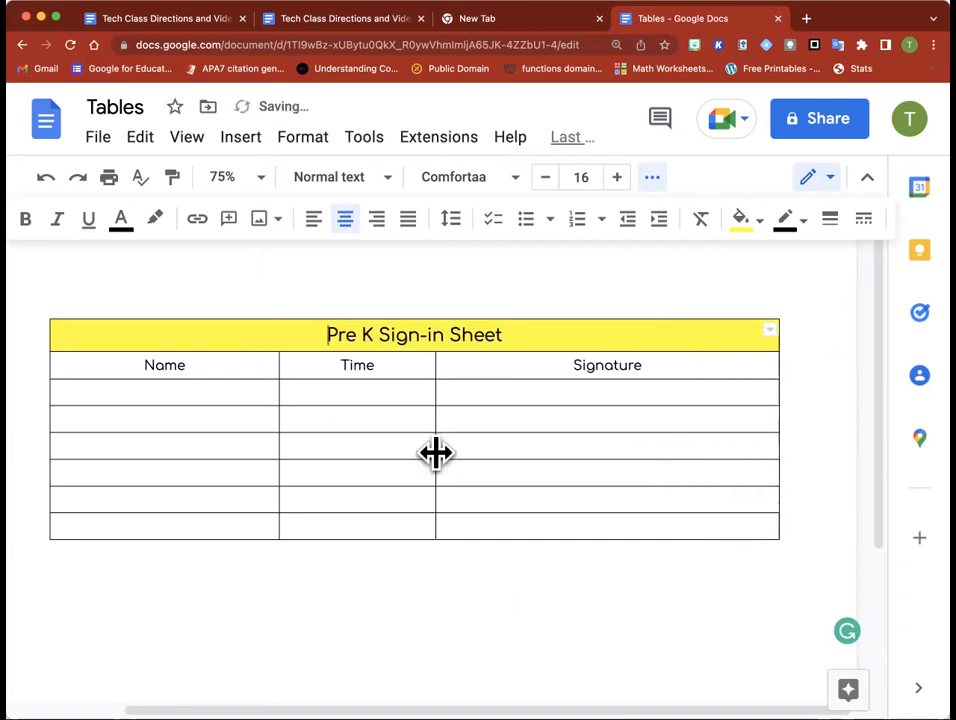
drag(435, 453, 459, 453)
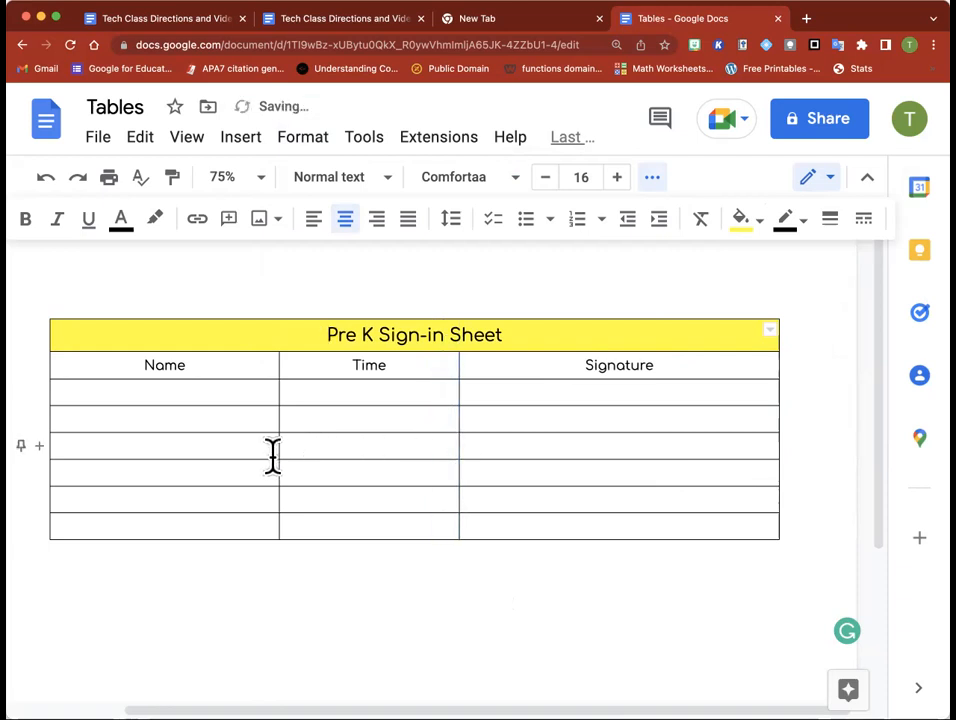
drag(278, 456, 312, 457)
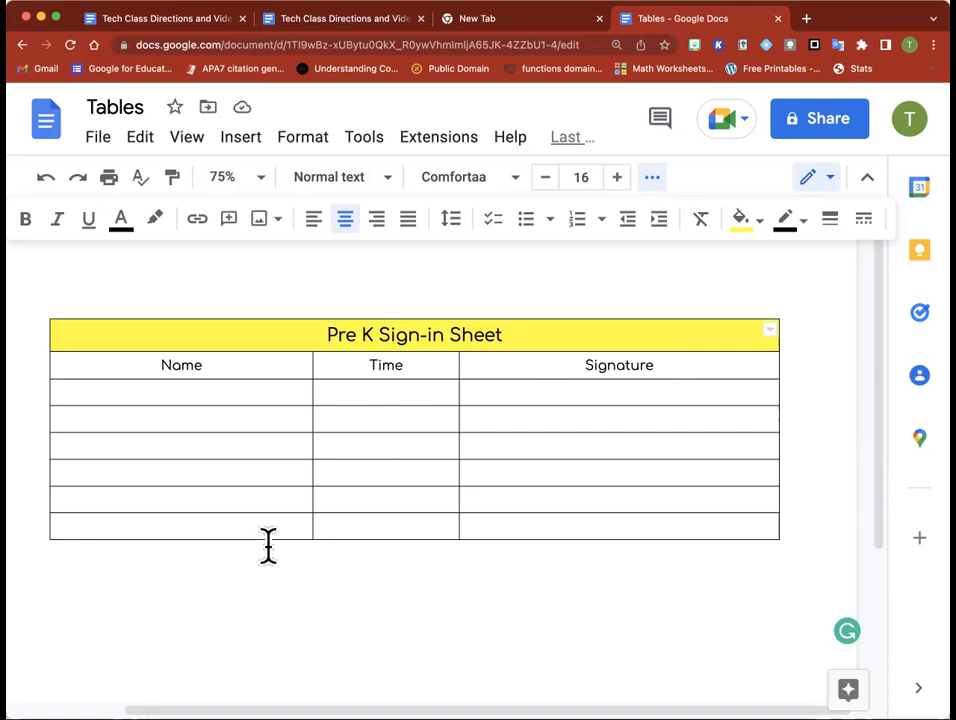
Step: Insert a new row below the last row of the table
click(86, 524)
scroll(96, 519, right, 1)
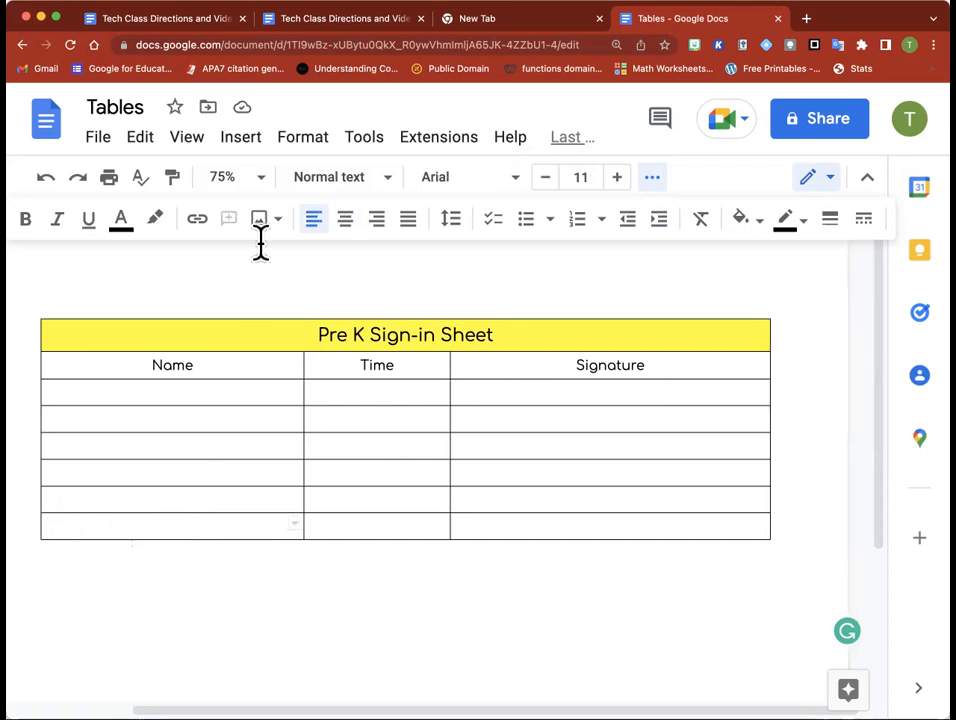
click(314, 145)
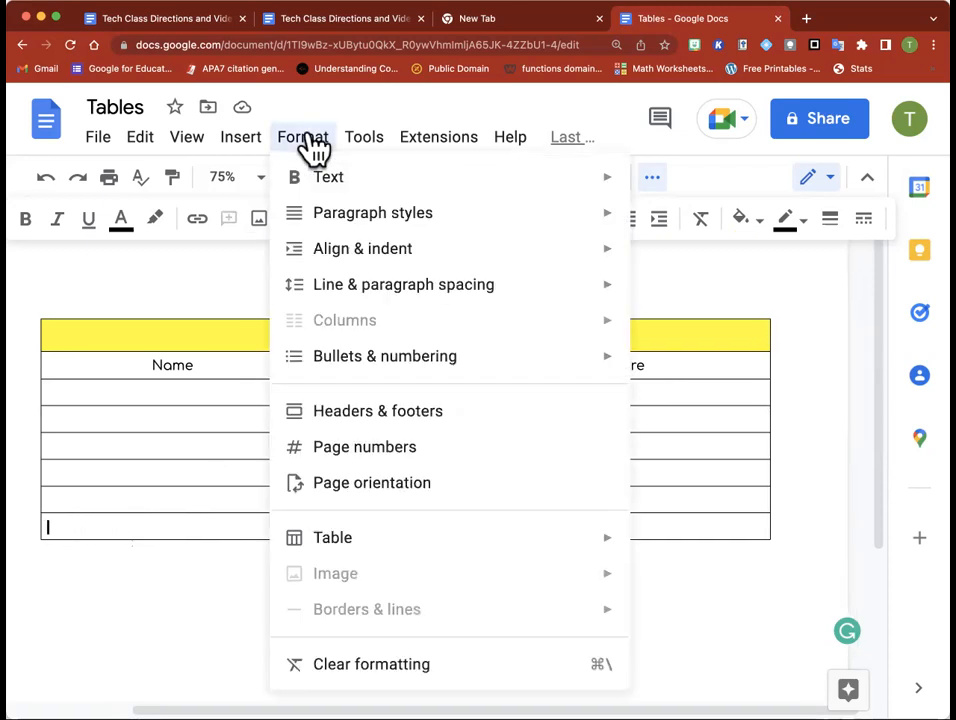
mouse_move(486, 561)
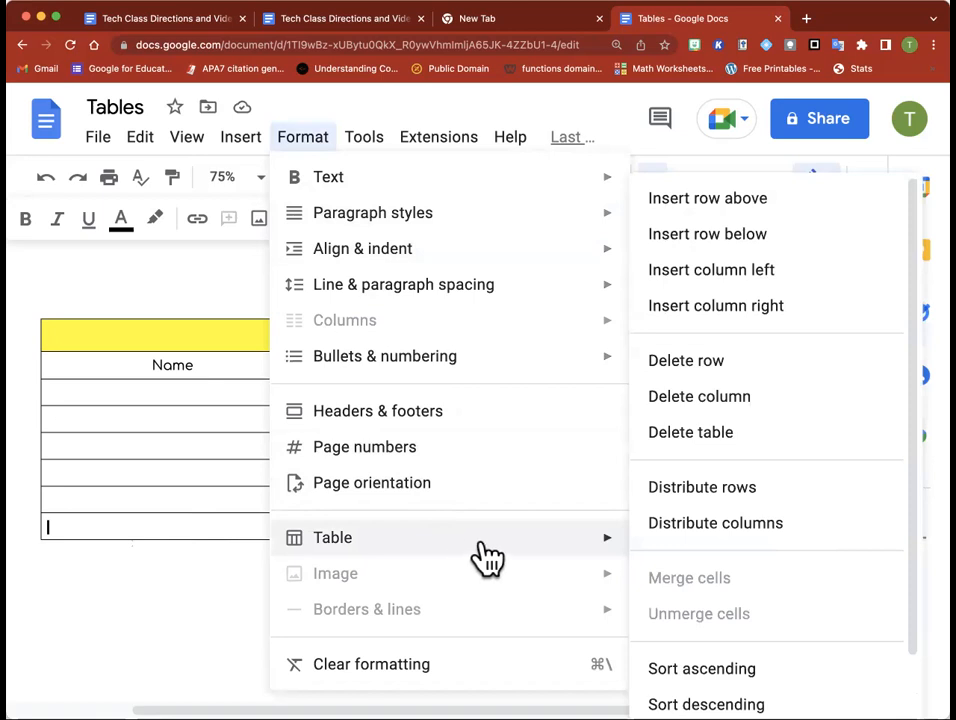
click(732, 240)
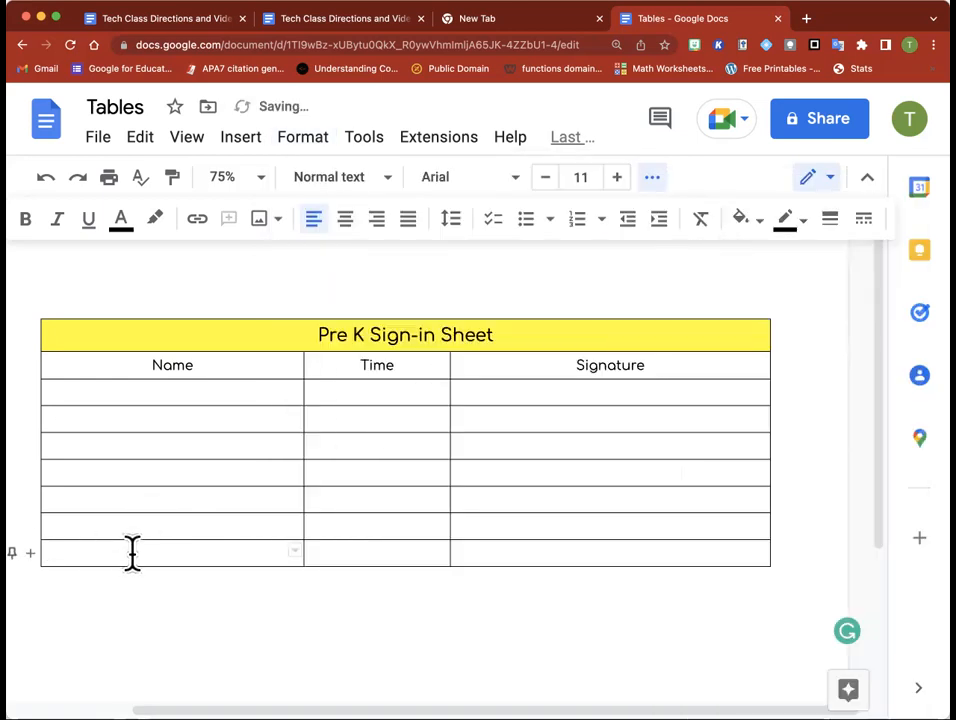